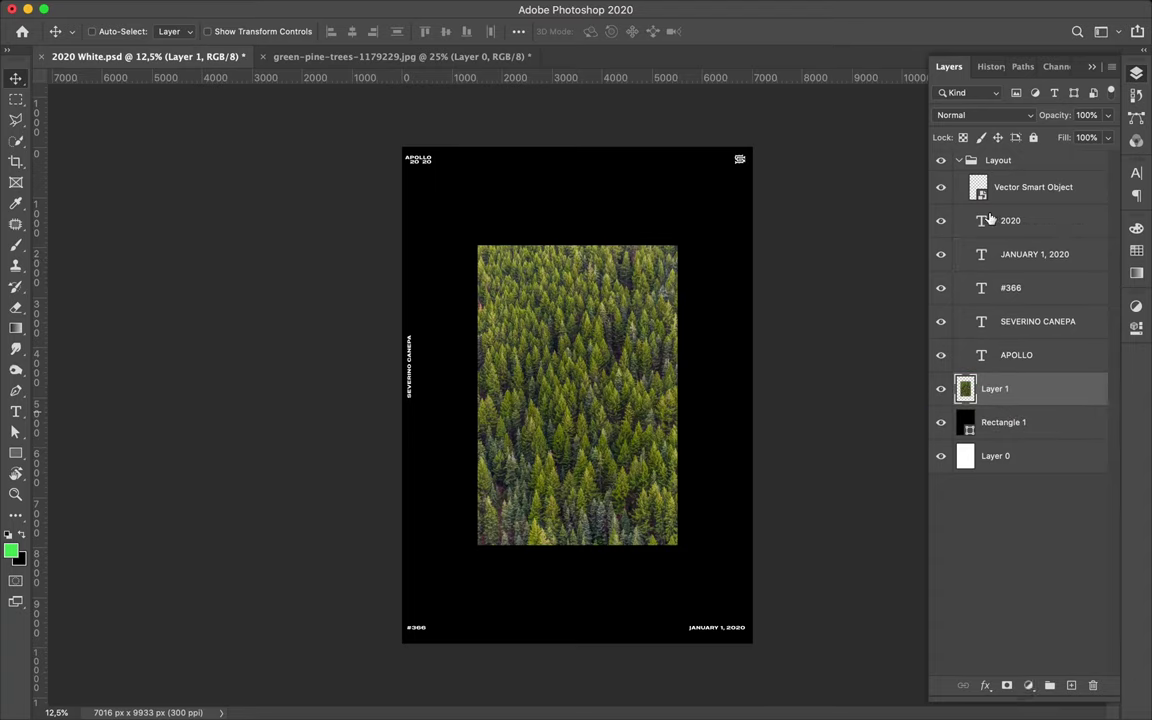
Add a Gradient Map adjustment layer above the forest photo and bring up its gradient.
{"action": "left_click", "coordinate": [1028, 685]}
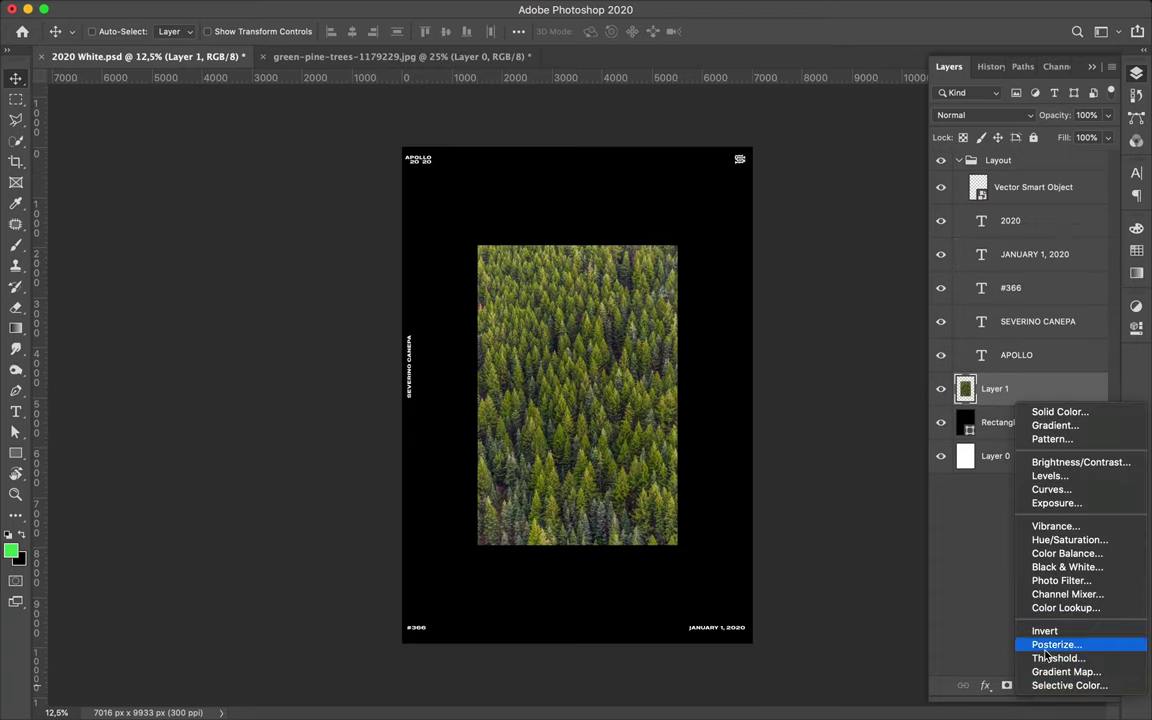
{"action": "left_click", "coordinate": [1062, 672]}
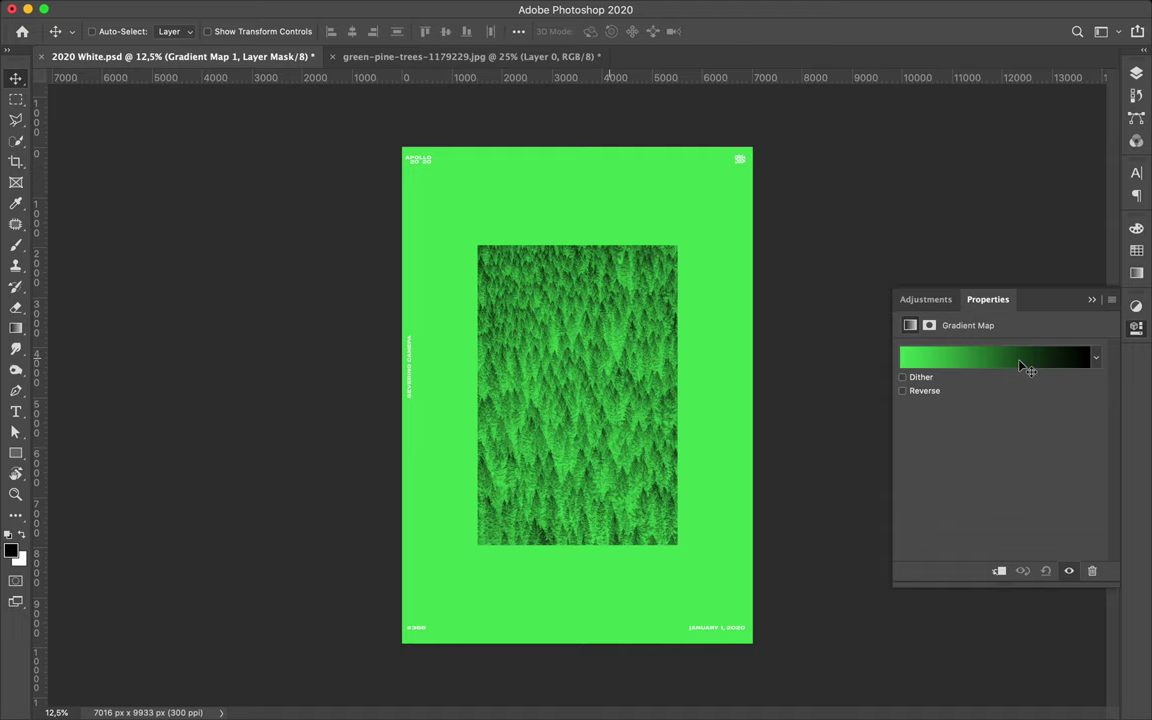
{"action": "left_click", "coordinate": [993, 360]}
Move the green stop to the far right and make the left stop navy #0f285f.
{"action": "mouse_move", "coordinate": [768, 360]}
{"action": "left_mouse_down"}
{"action": "mouse_move", "coordinate": [1012, 360]}
{"action": "mouse_move", "coordinate": [764, 378]}
{"action": "mouse_move", "coordinate": [767, 359]}
{"action": "left_mouse_up"}
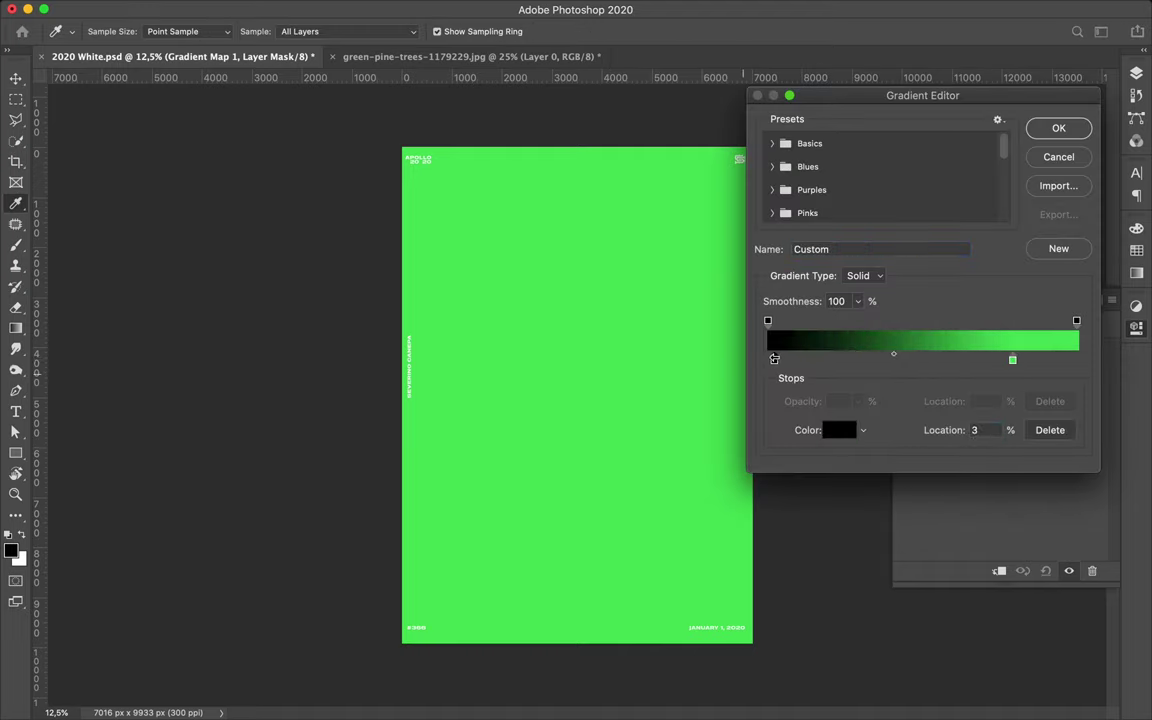
{"action": "left_click_drag", "start_coordinate": [1015, 352], "coordinate": [1077, 358]}
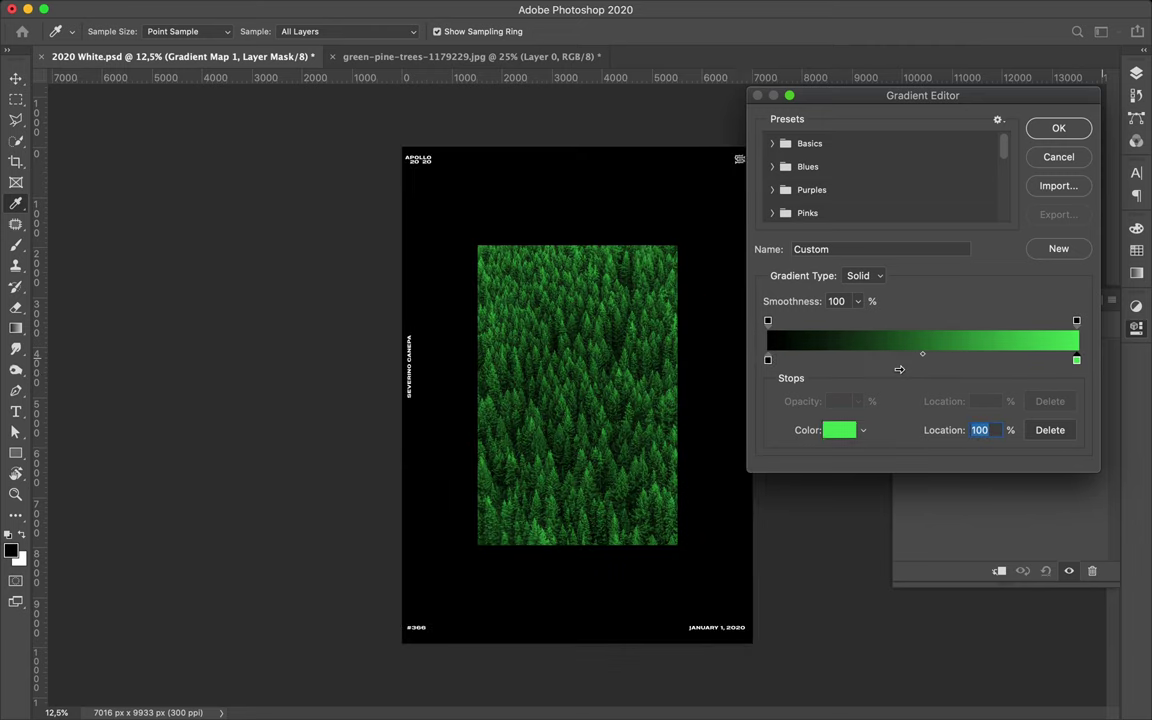
{"action": "left_click", "coordinate": [768, 361]}
{"action": "double_click", "coordinate": [768, 361]}
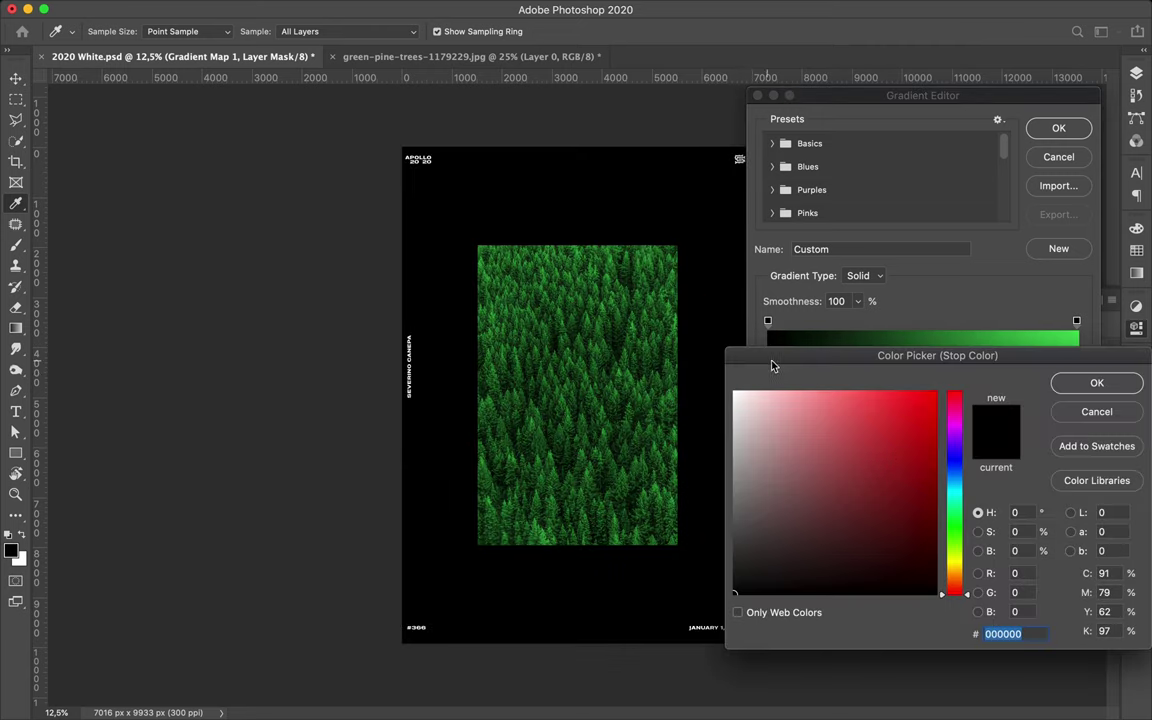
{"action": "left_click", "coordinate": [903, 517]}
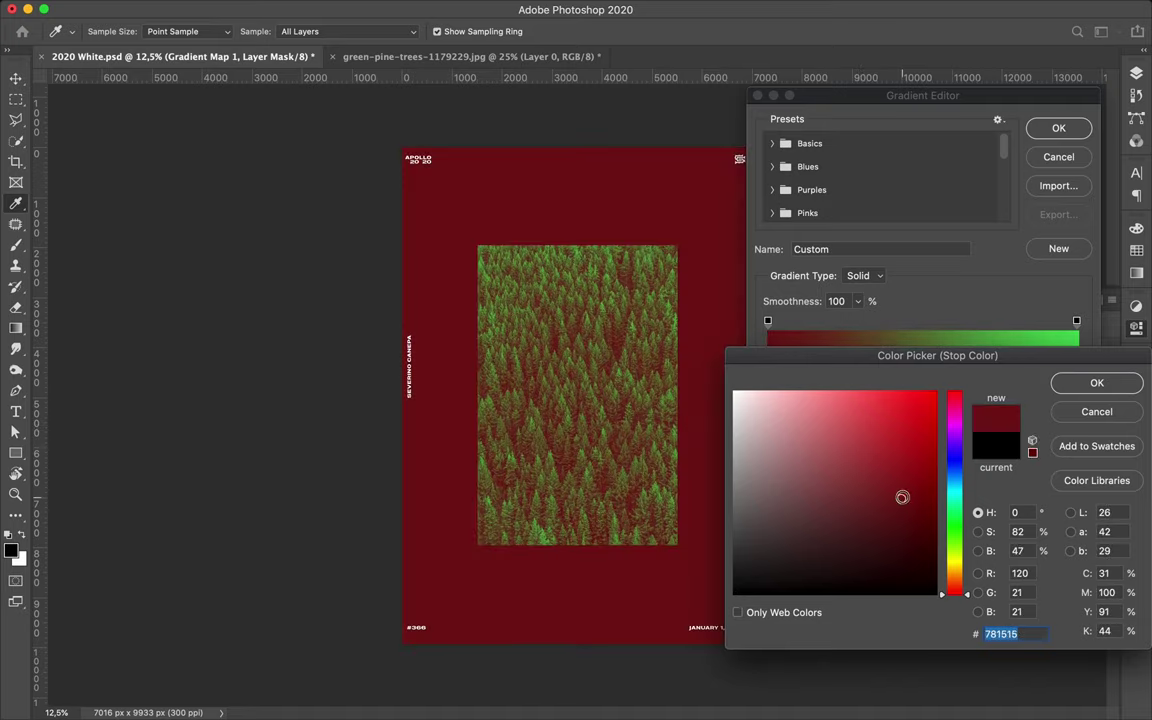
{"action": "left_click", "coordinate": [955, 469]}
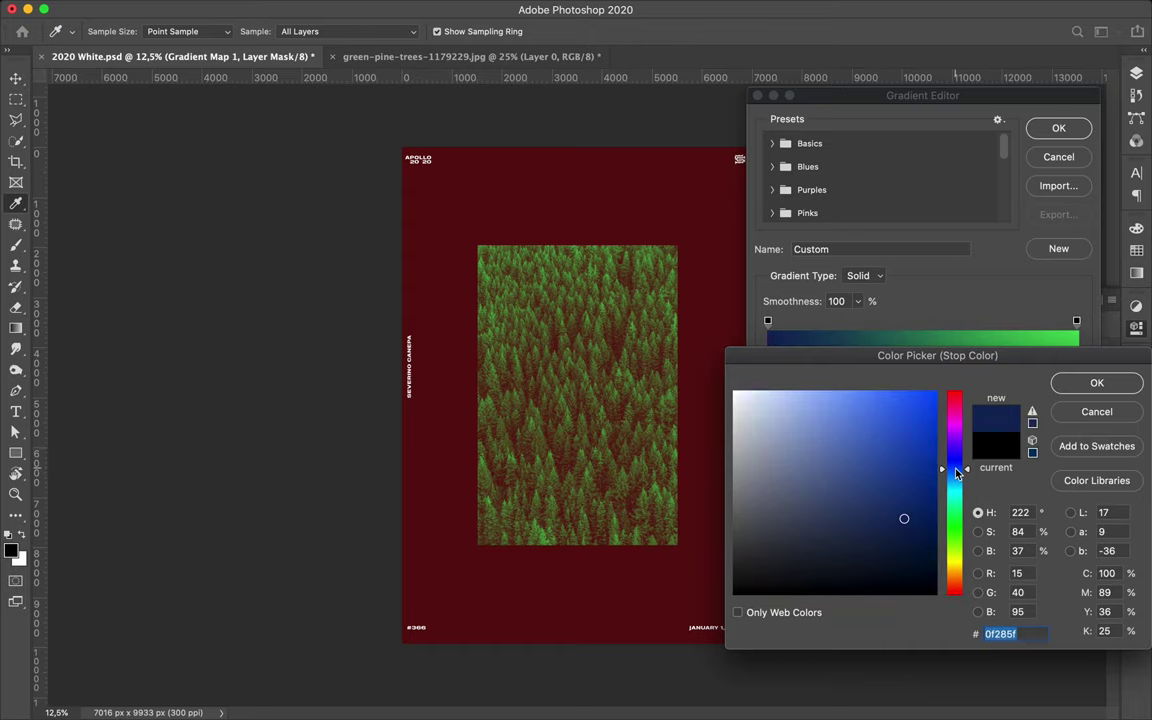
{"action": "left_click", "coordinate": [1097, 383]}
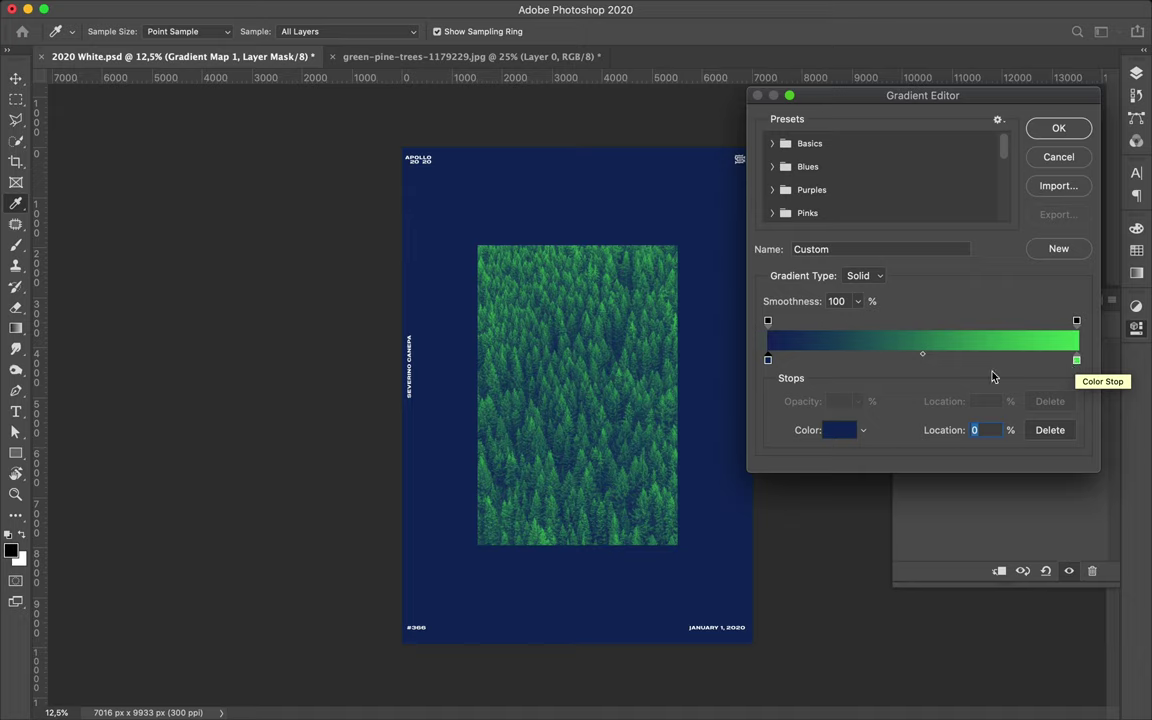
Set the green stop's location to 99% and apply the gradient.
{"action": "left_click", "coordinate": [1077, 362]}
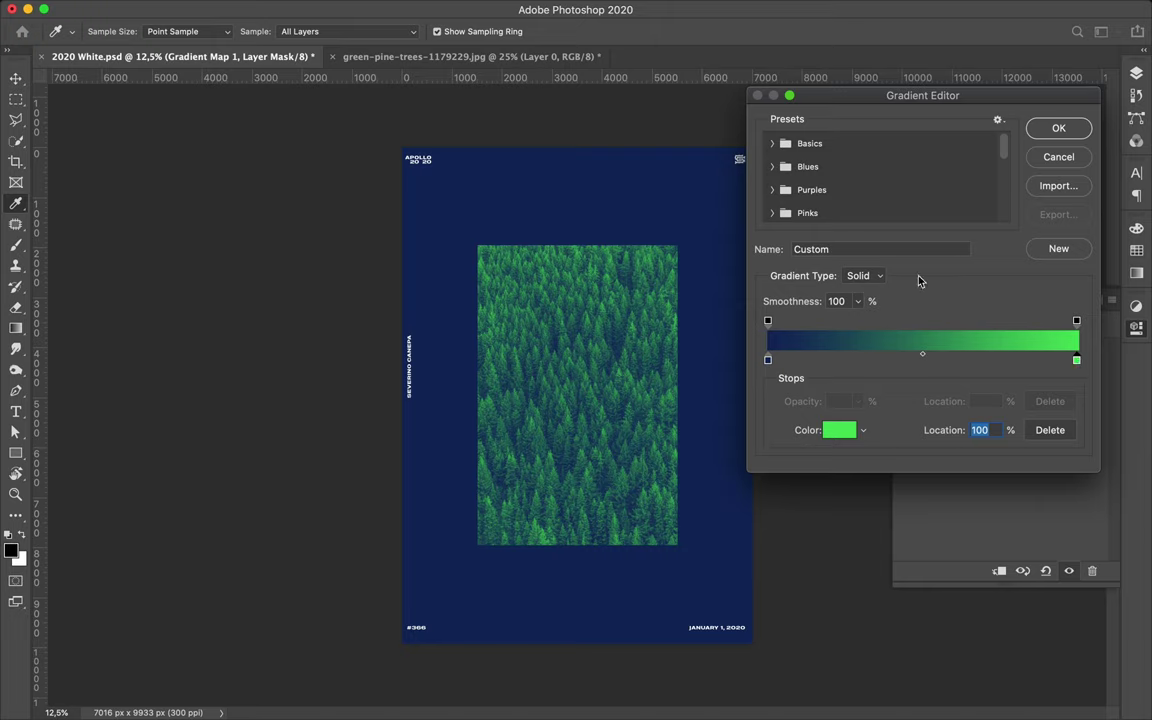
{"action": "key", "text": "Down"}
{"action": "key", "text": "Return"}
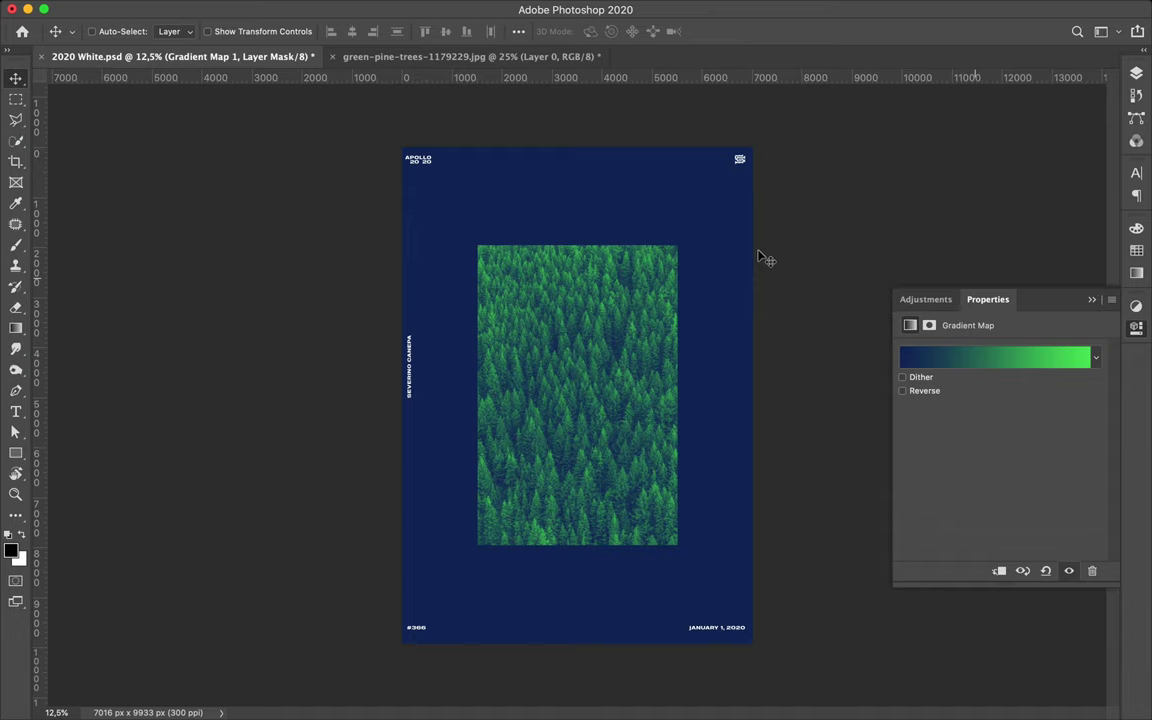
Add a LOGIC text layer at the left of the forest photo.
{"action": "left_click", "coordinate": [1136, 73]}
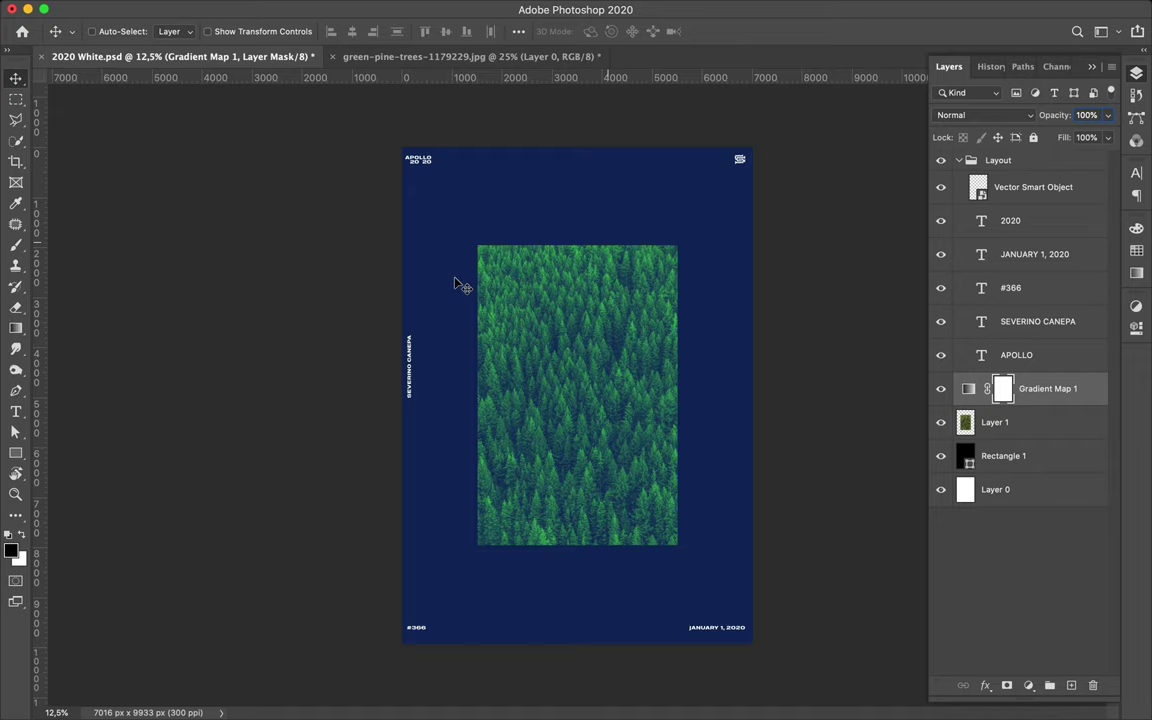
{"action": "key", "text": "t"}
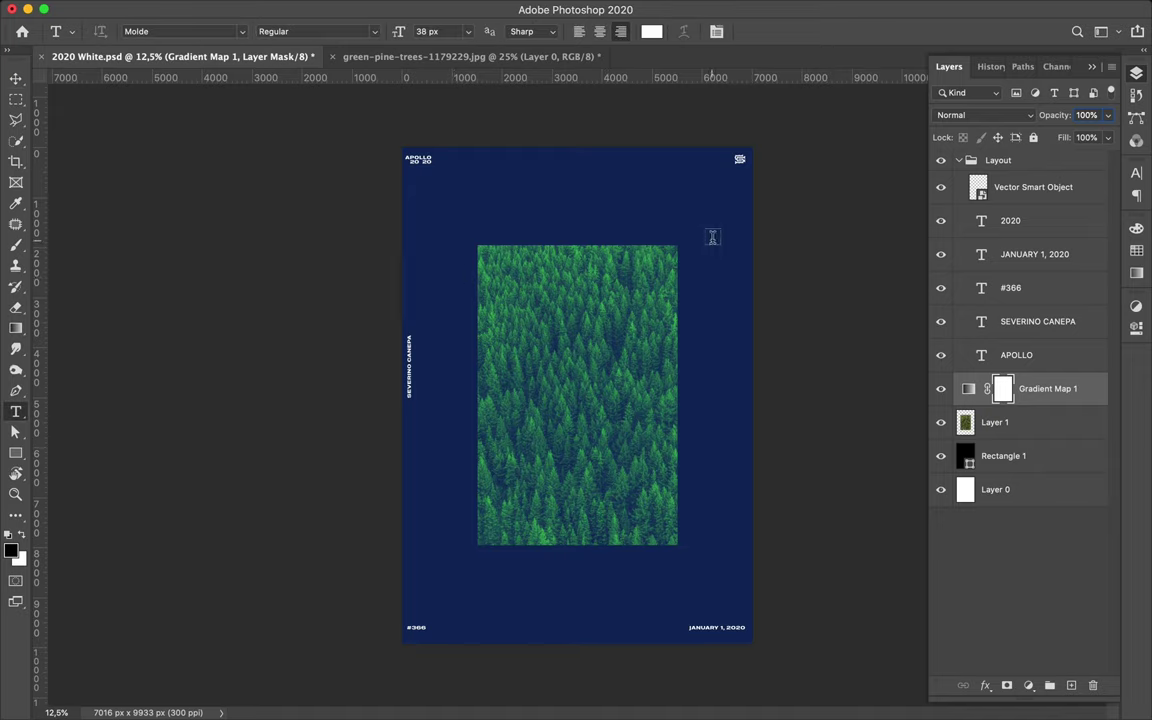
{"action": "left_click", "coordinate": [445, 276]}
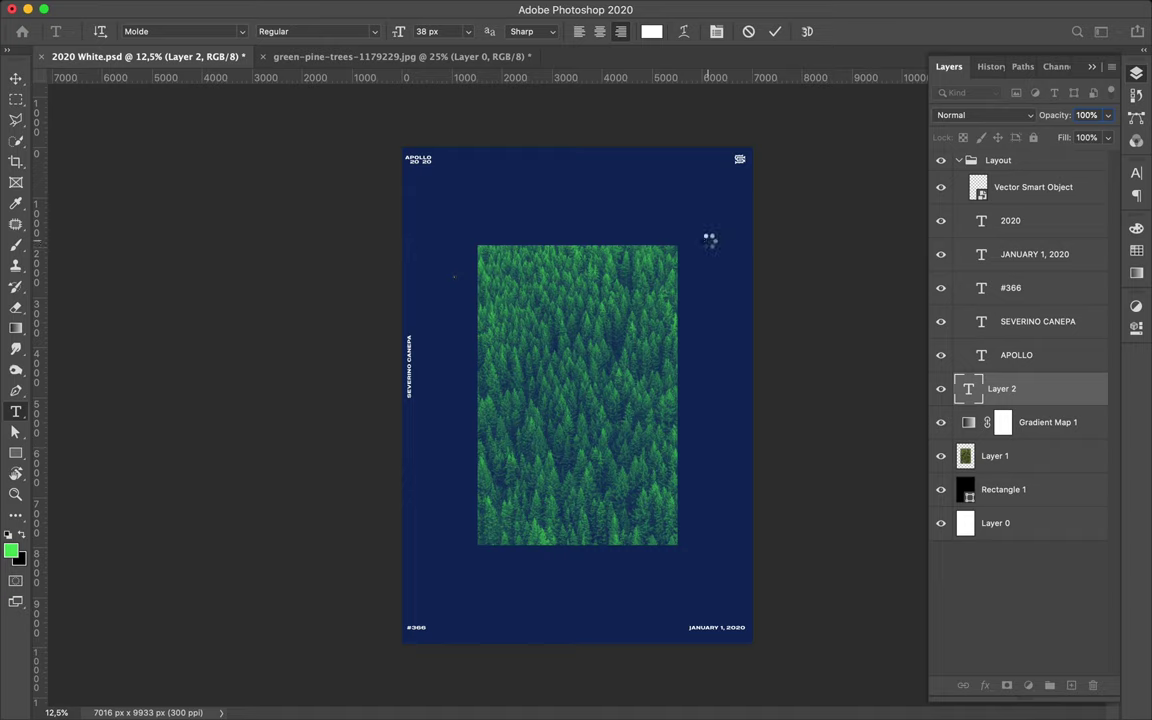
{"action": "left_click", "coordinate": [707, 240]}
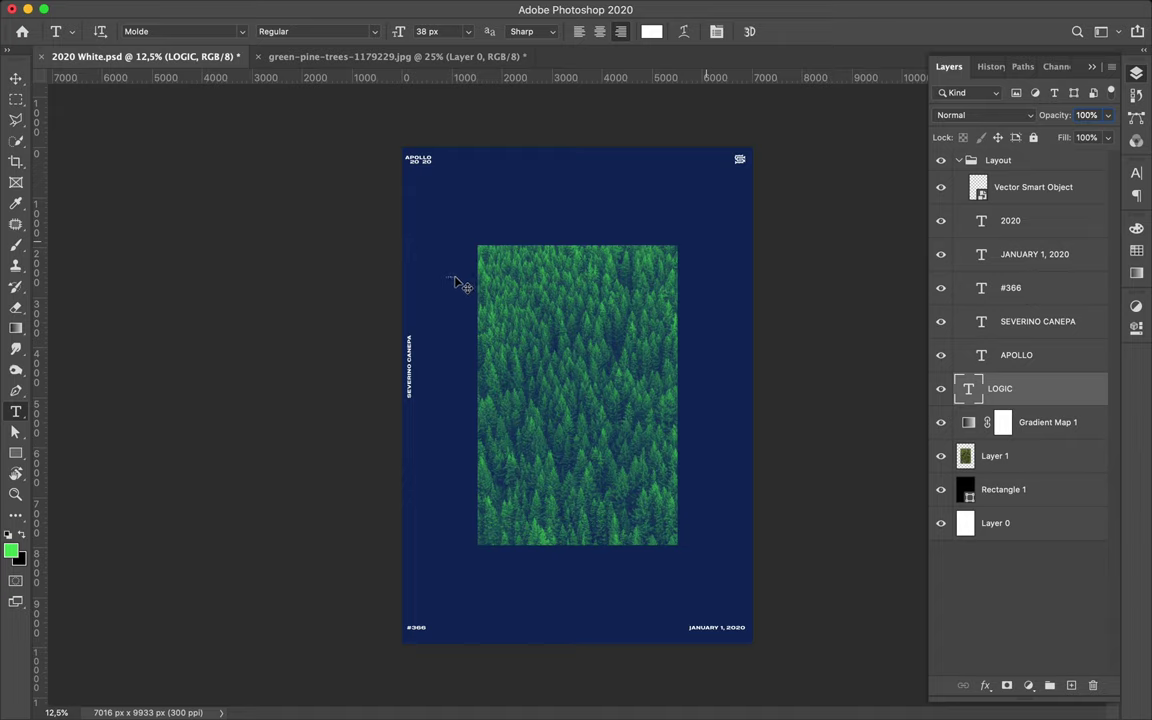
Scale LOGIC up across the top of the photo and Alt-drag a copy below-right.
{"action": "key", "text": "ctrl+t"}
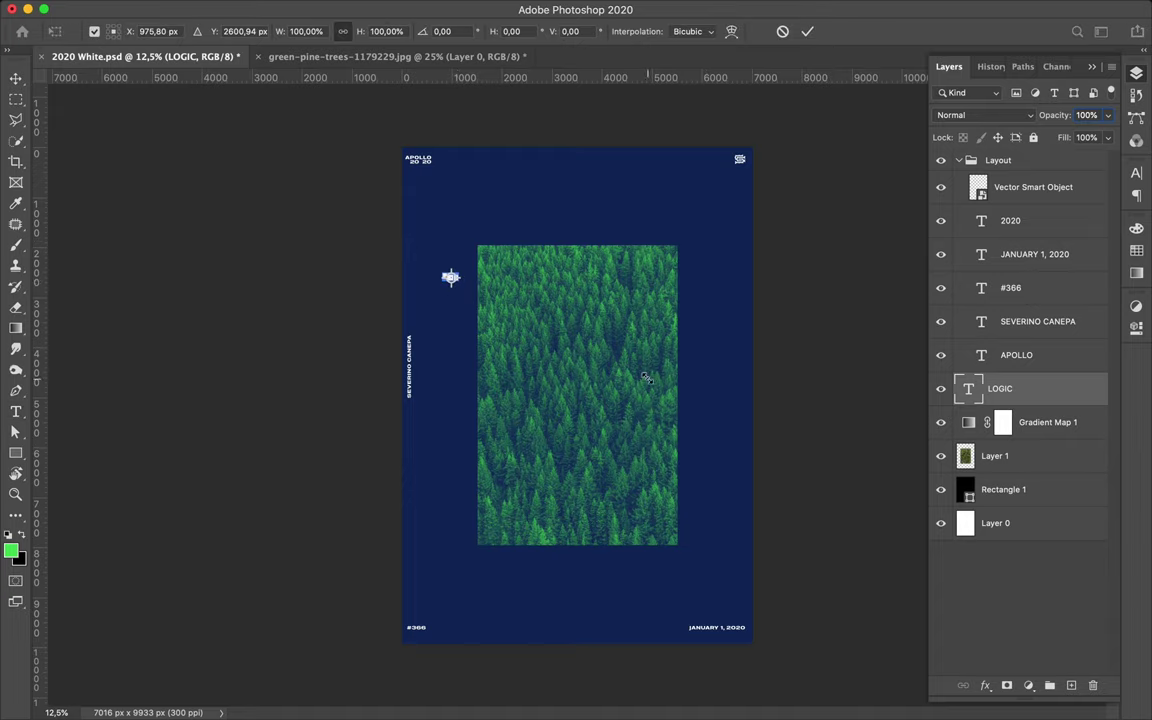
{"action": "left_click_drag", "start_coordinate": [455, 278], "coordinate": [656, 319]}
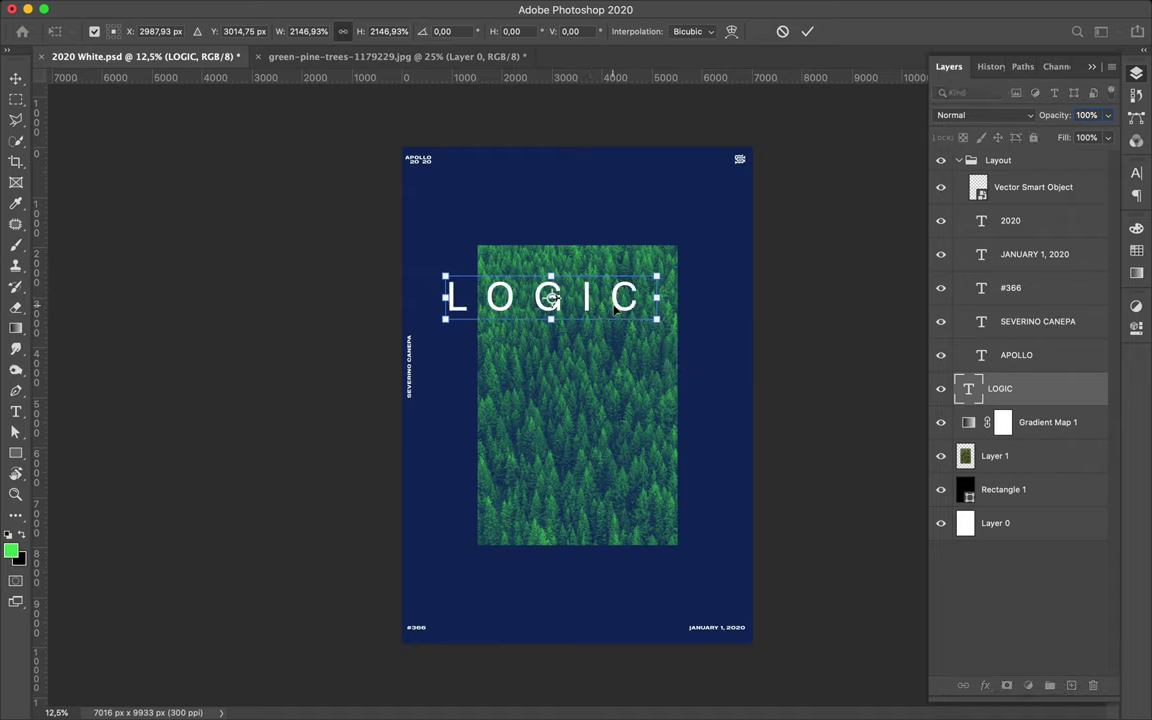
{"action": "key", "text": "Return"}
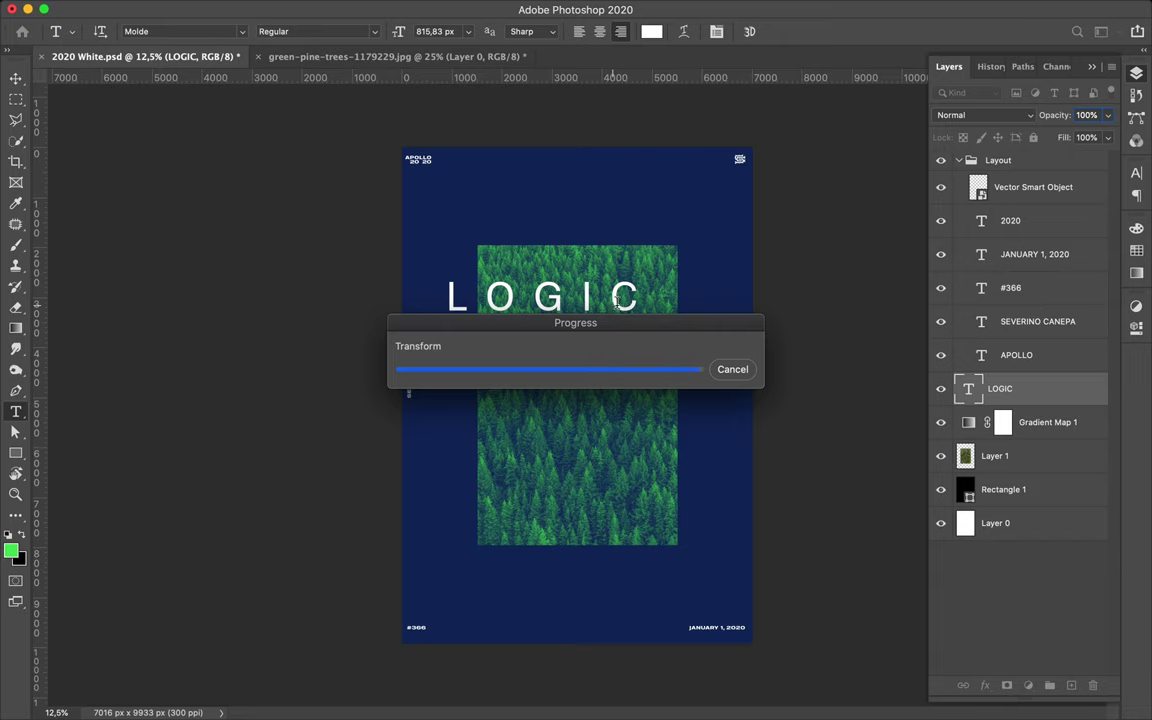
{"action": "key", "text": "v"}
{"action": "left_click_drag", "start_coordinate": [579, 314], "coordinate": [654, 367]}
Retype the LOGIC copy as GREEN and duplicate it below-left.
{"action": "key", "text": "t"}
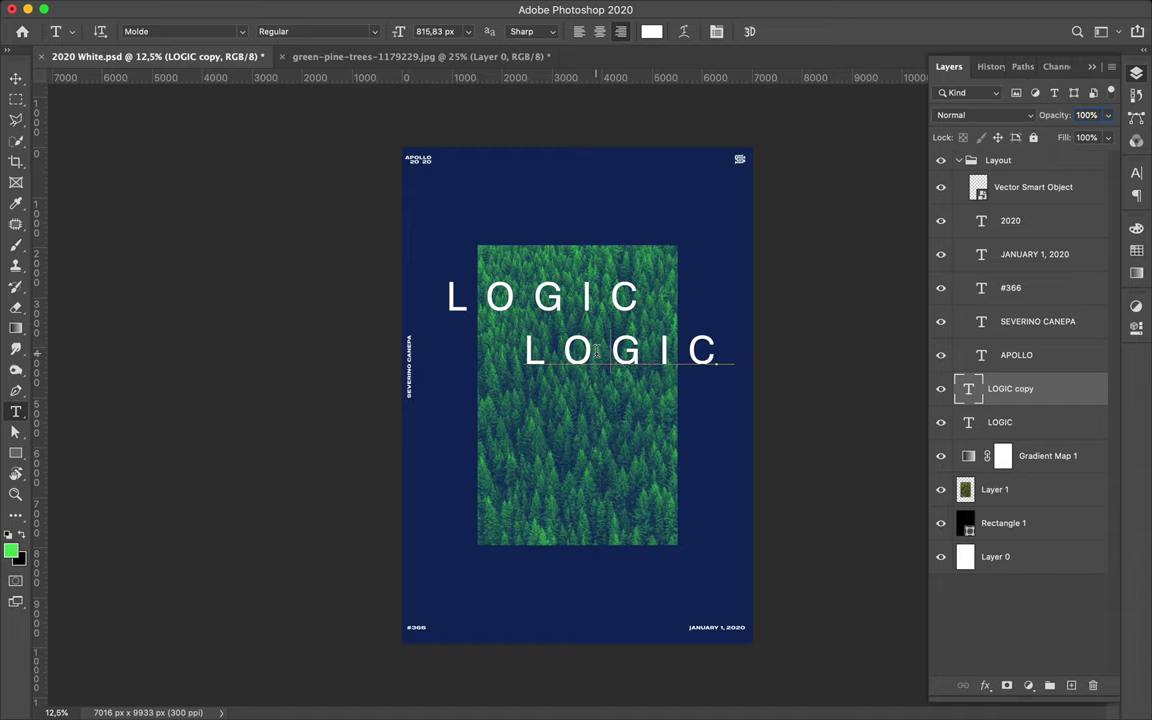
{"action": "double_click", "coordinate": [596, 350]}
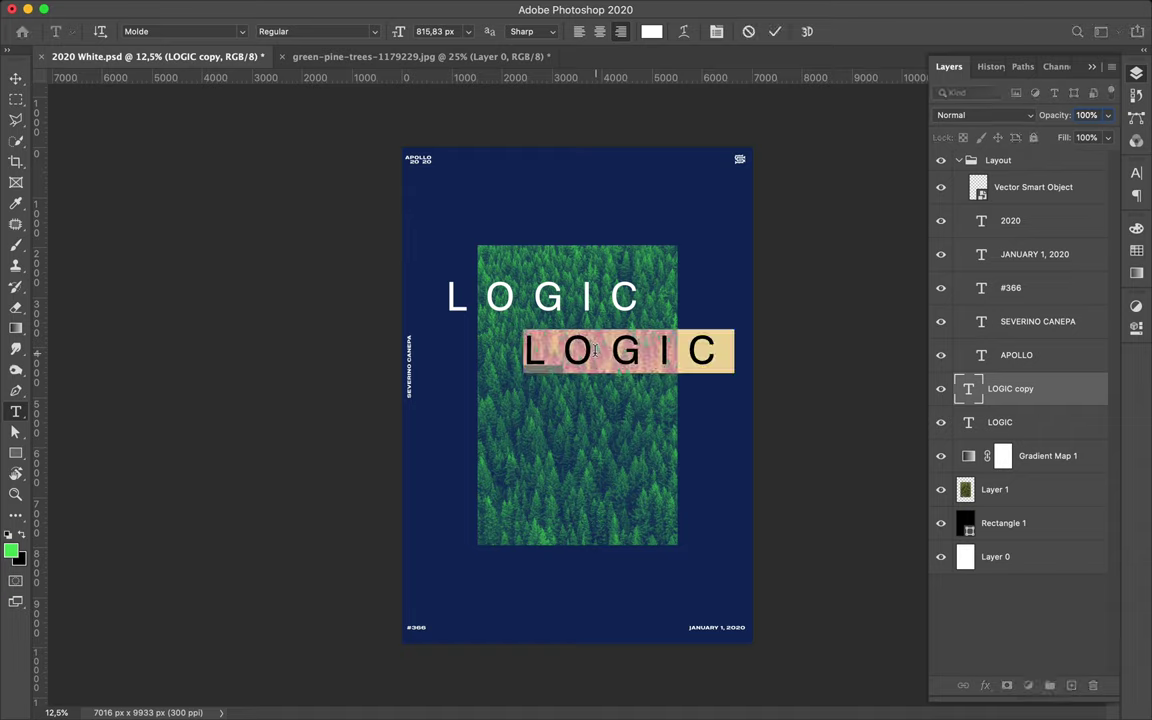
{"action": "left_click", "coordinate": [596, 350]}
{"action": "type", "text": "GREEN"}
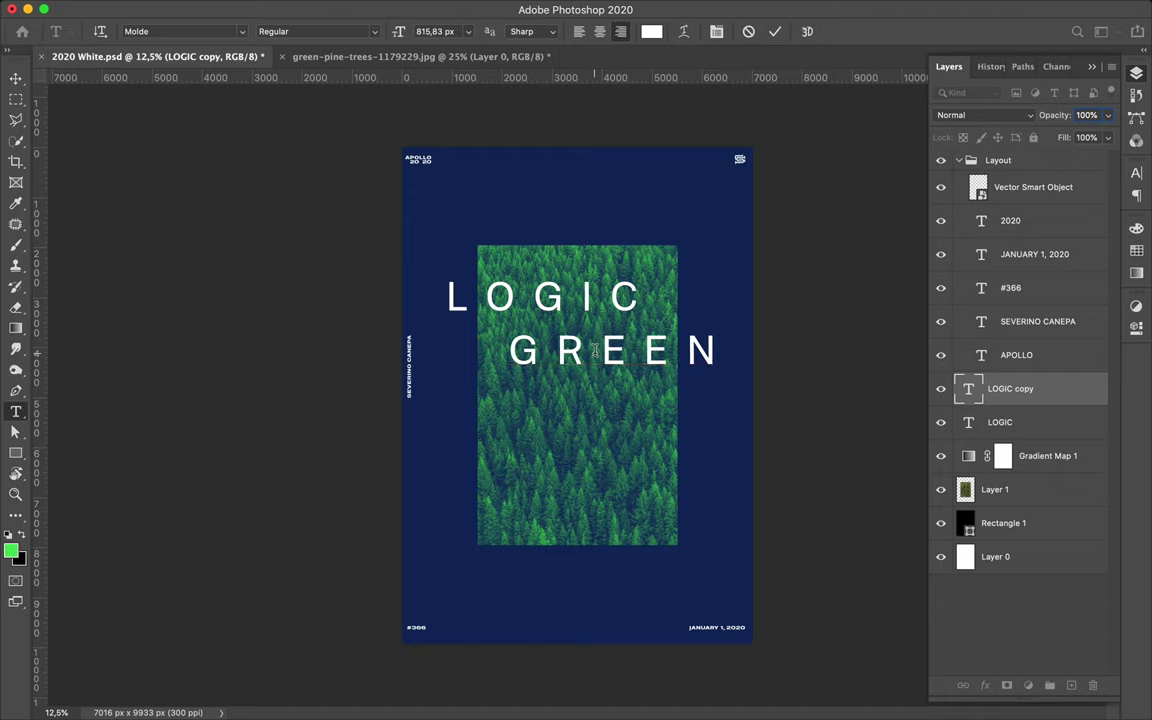
{"action": "key", "text": "ctrl+Return"}
{"action": "key", "text": "v"}
{"action": "left_click_drag", "start_coordinate": [629, 349], "coordinate": [560, 412]}
Retype the lower GREEN copy as FOREST.
{"action": "key", "text": "t"}
{"action": "key", "text": "v"}
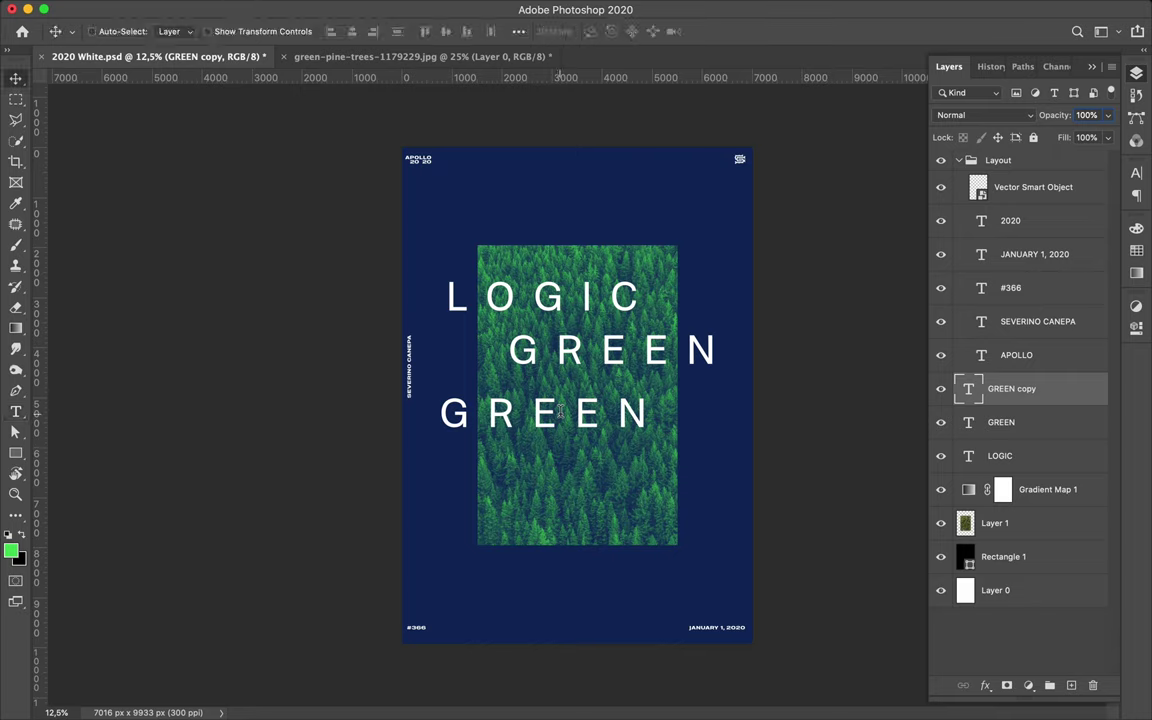
{"action": "key", "text": "t"}
{"action": "double_click", "coordinate": [561, 412]}
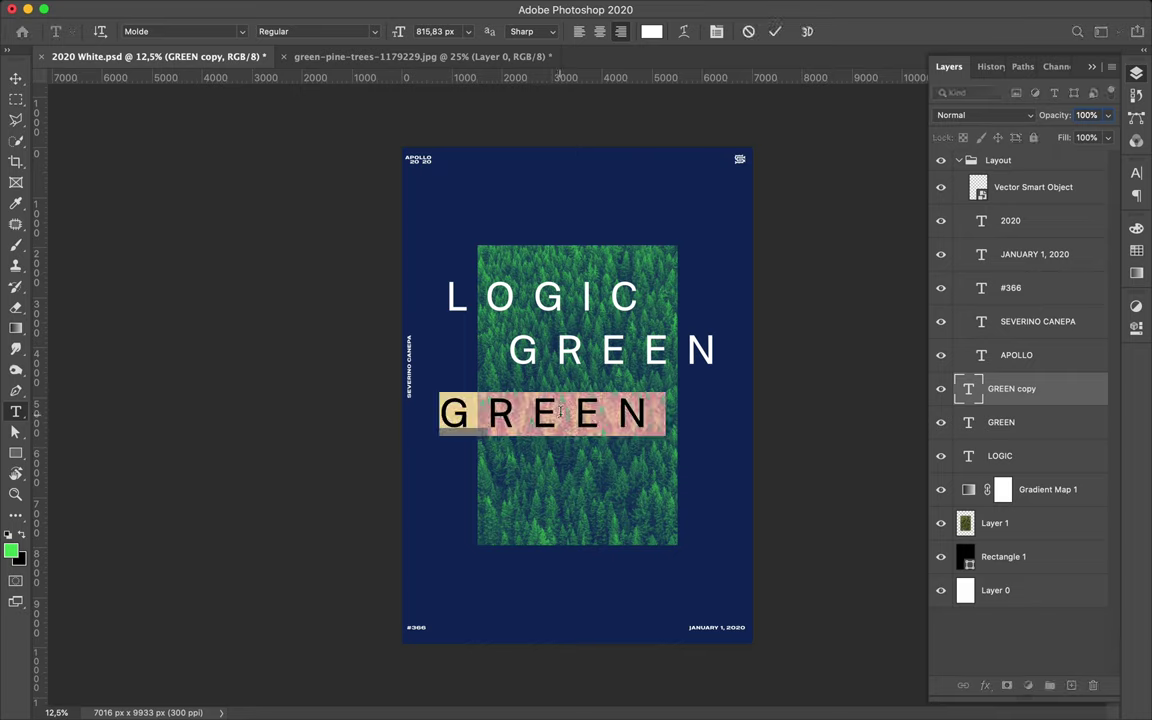
{"action": "left_click", "coordinate": [561, 412]}
{"action": "type", "text": "FOREST"}
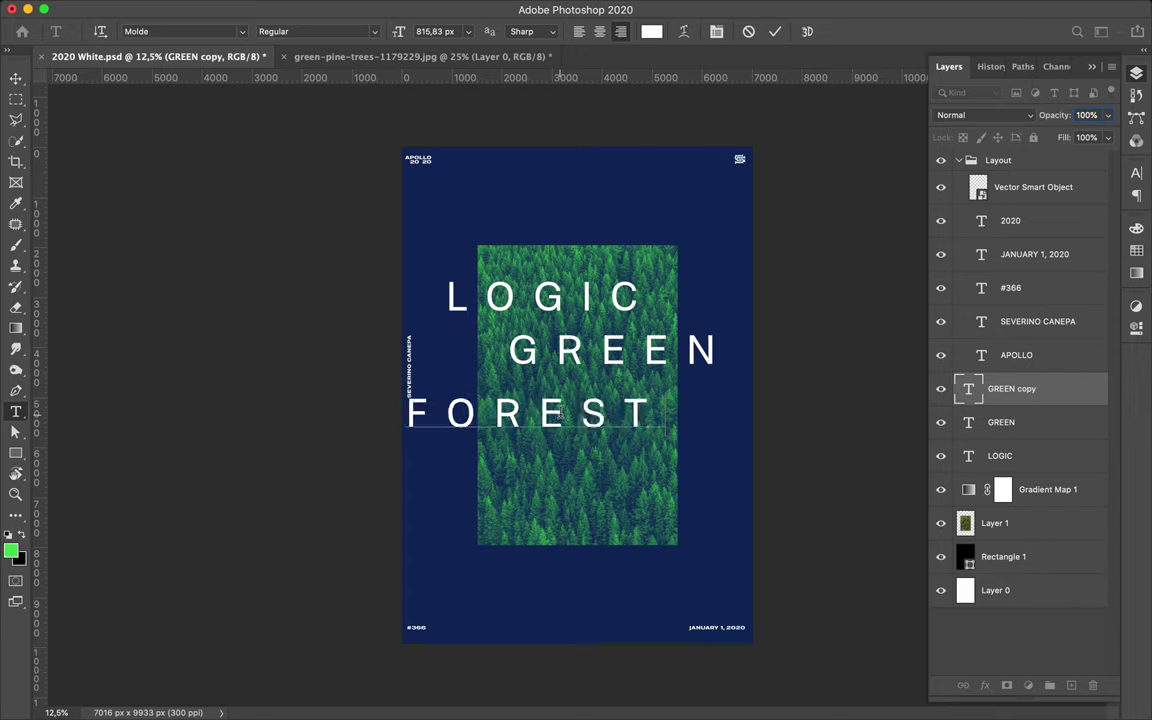
{"action": "left_click", "coordinate": [16, 78]}
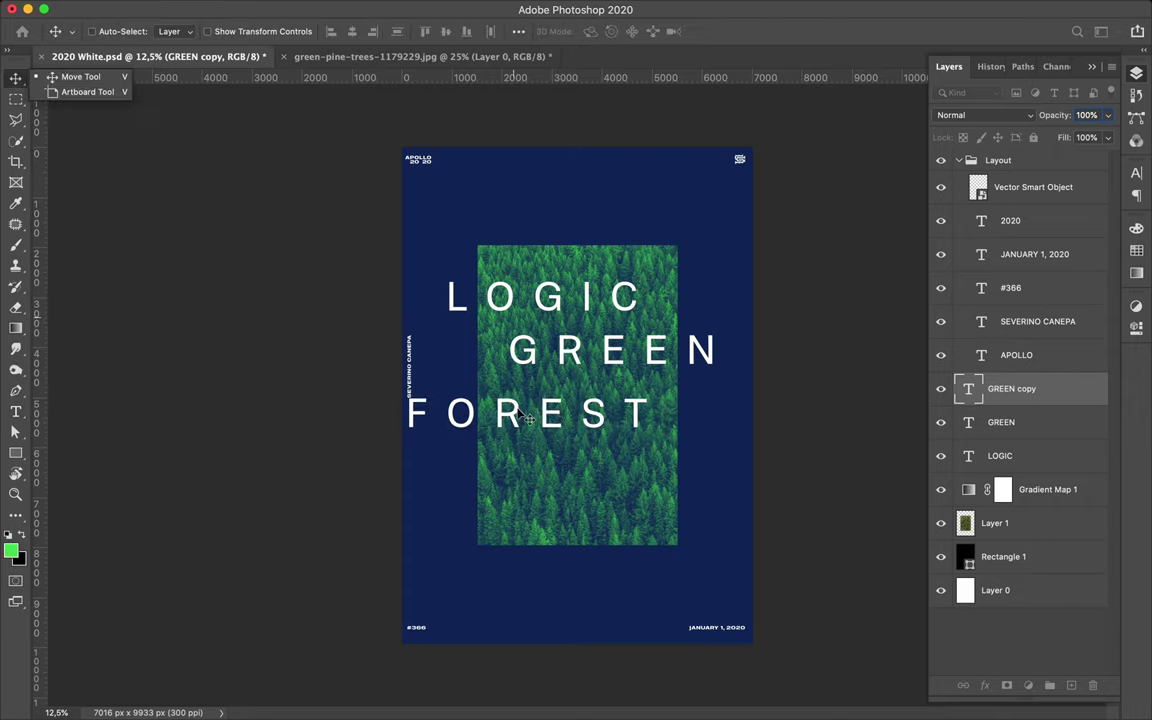
Shift FOREST slightly right and delete the separate 2020 text layer.
{"action": "left_click_drag", "start_coordinate": [490, 372], "coordinate": [521, 370]}
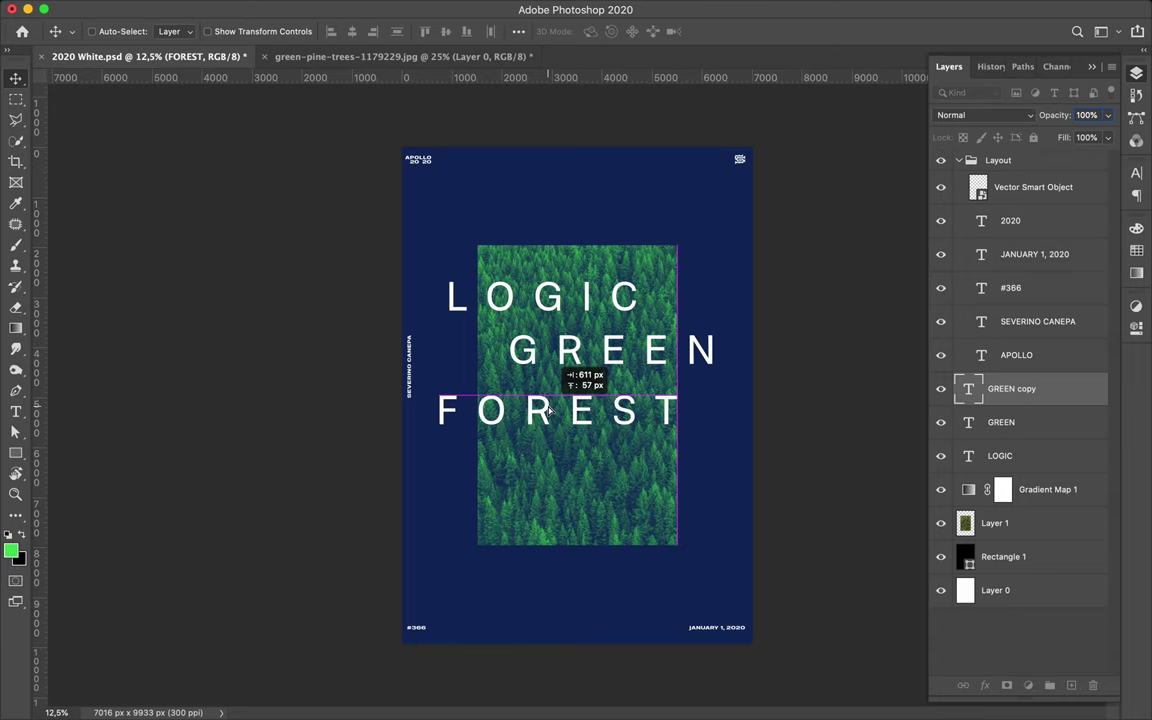
{"action": "left_click", "coordinate": [425, 168]}
{"action": "key", "text": "BackSpace"}
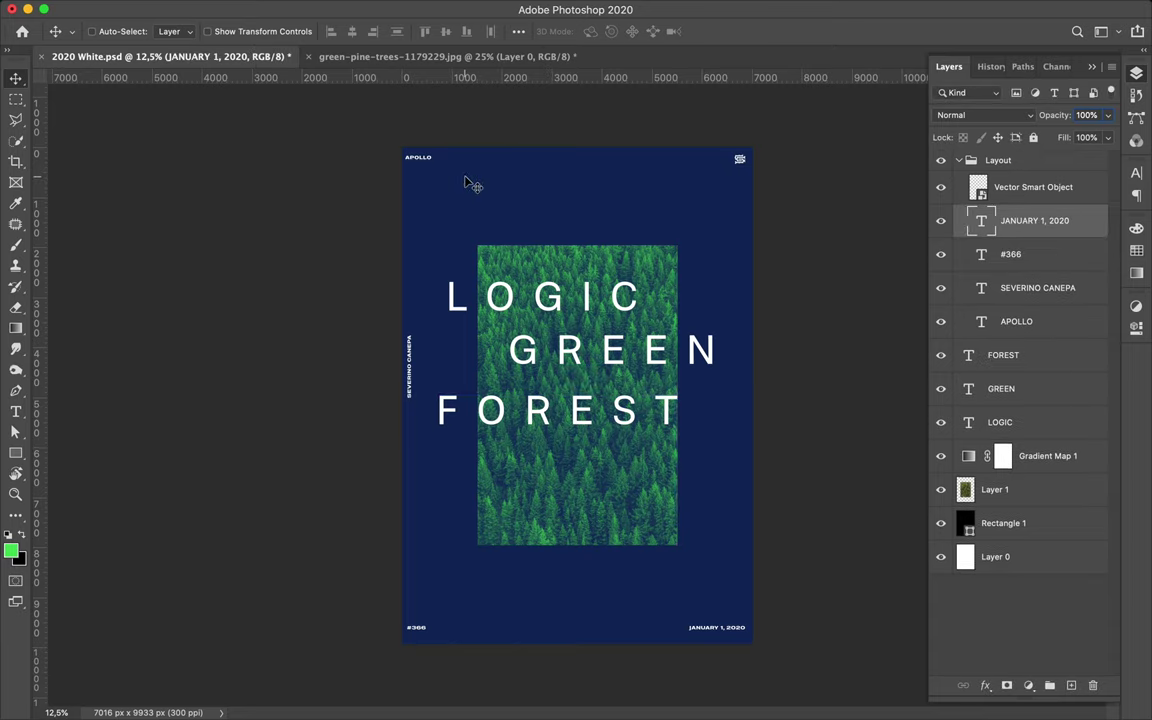
Edit the top-left APOLLO label to read APOLLO 2020.
{"action": "key", "text": "t"}
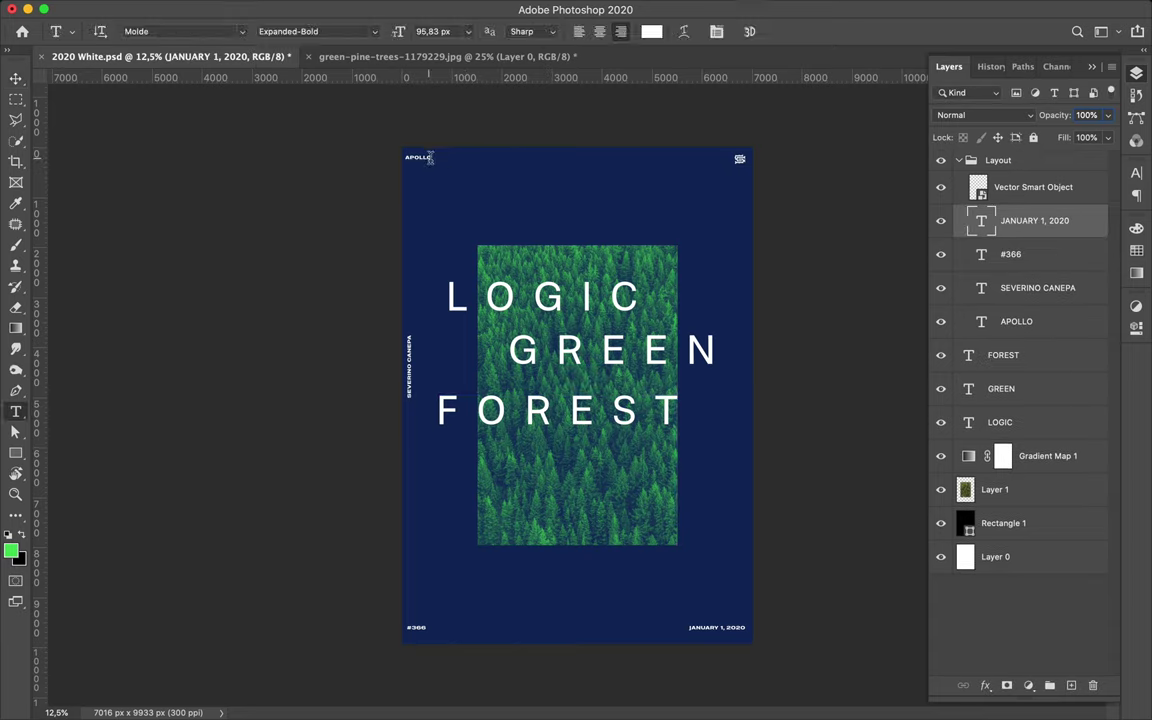
{"action": "key", "text": "v"}
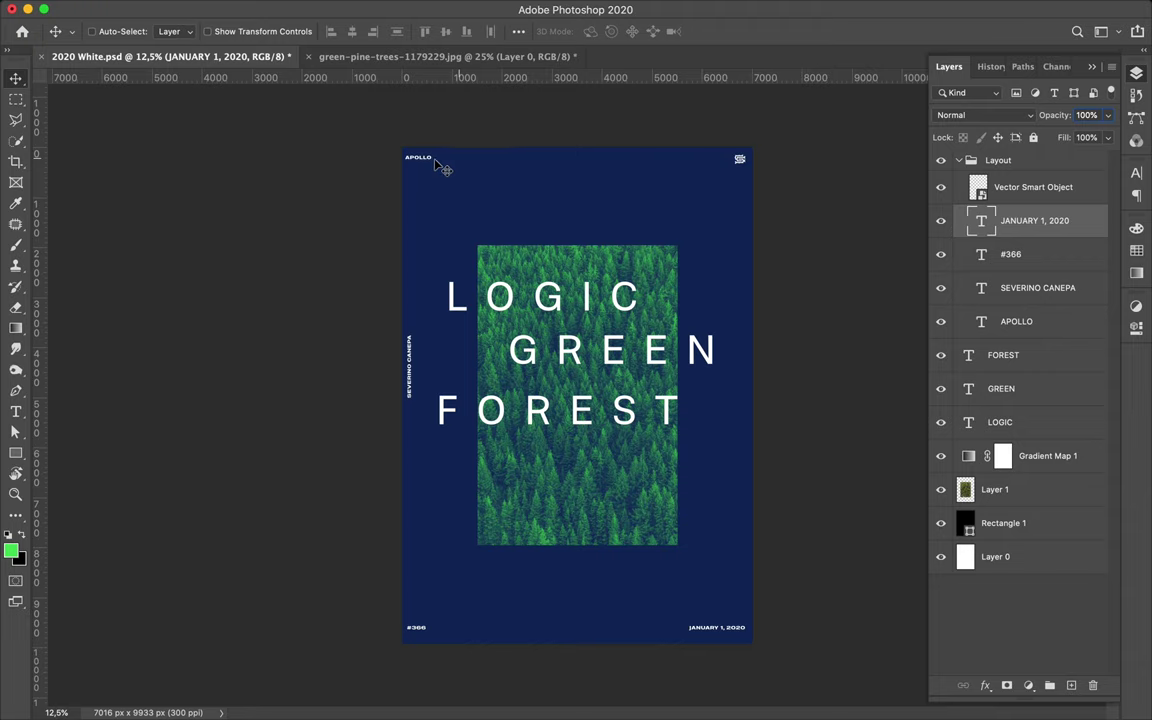
{"action": "key", "text": "t"}
{"action": "left_click", "coordinate": [459, 158]}
{"action": "left_click", "coordinate": [423, 158]}
{"action": "type", "text": "2020"}
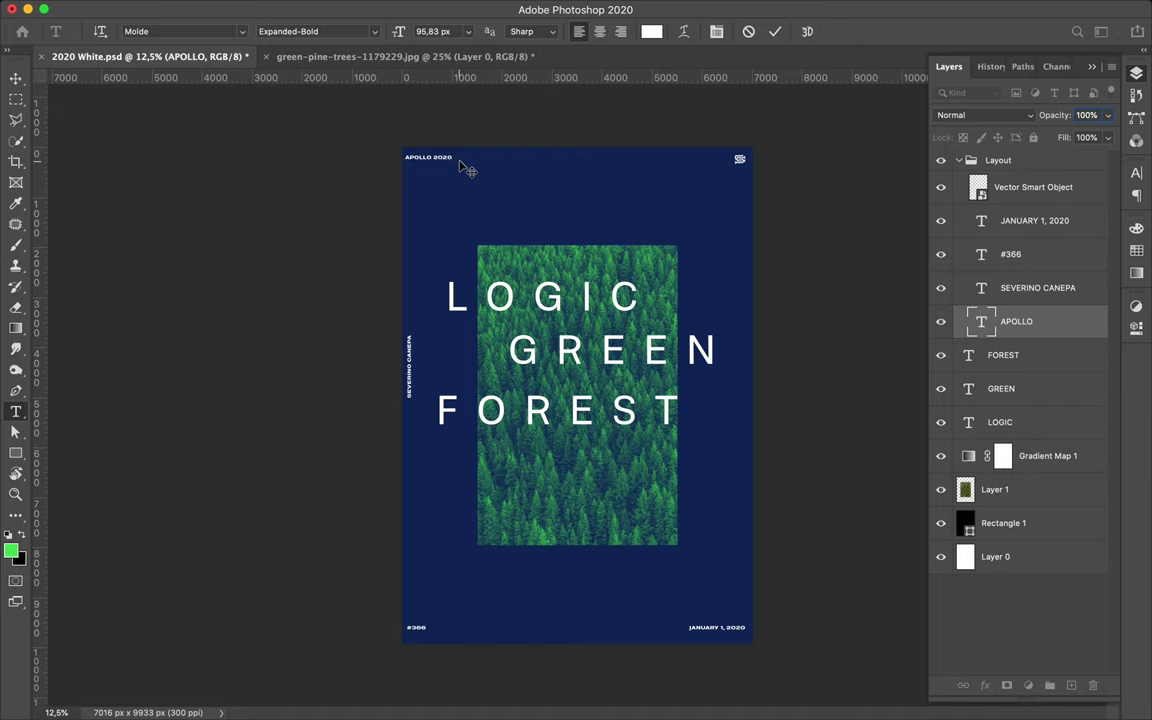
{"action": "key", "text": "Escape"}
{"action": "key", "text": "v"}
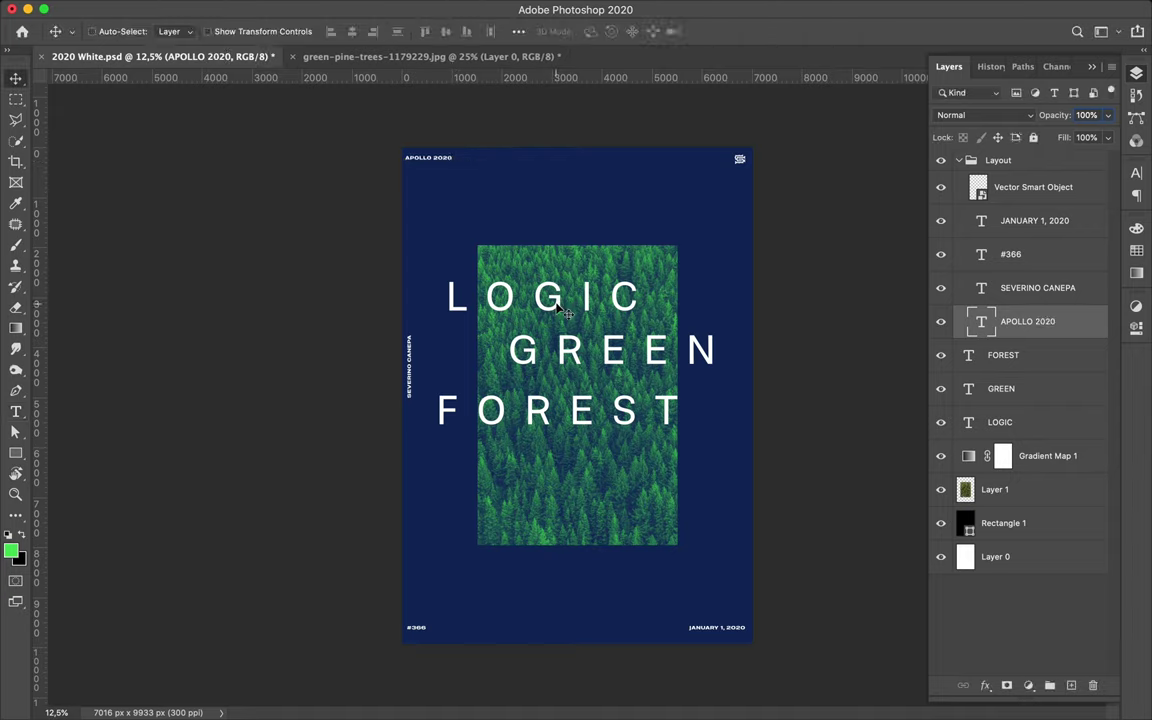
{"action": "left_click", "coordinate": [509, 283]}
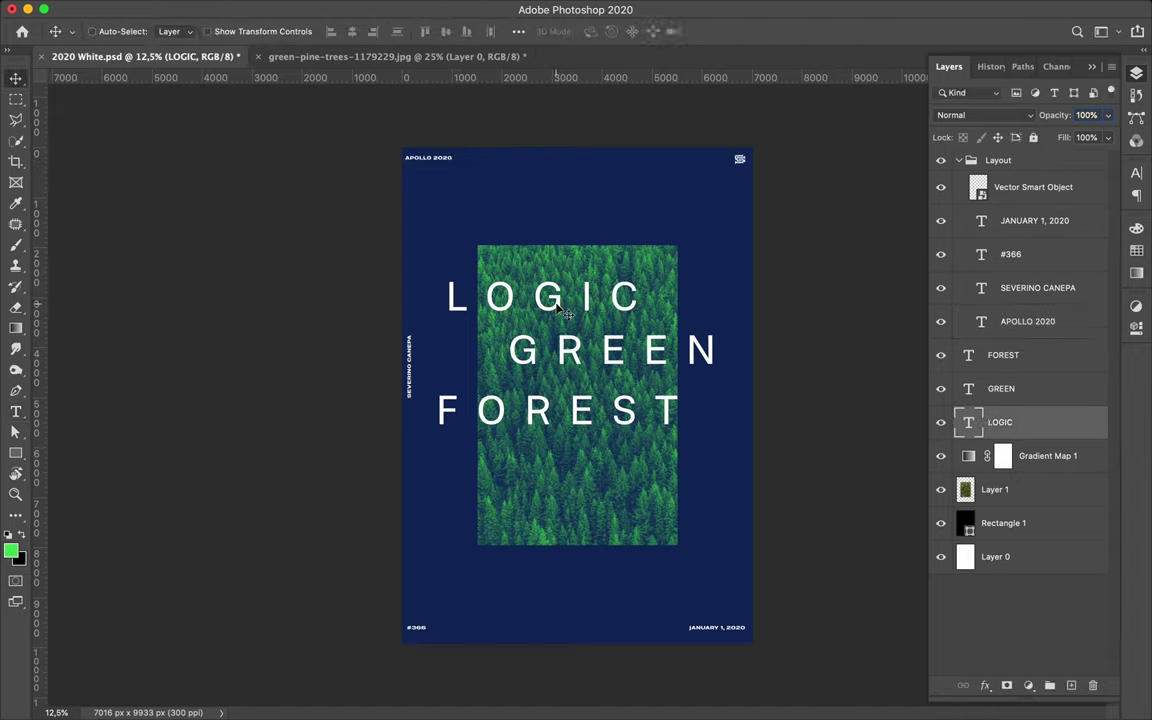
Move GREEN slightly right, undo a stray LOGIC nudge, and select all three words.
{"action": "left_click", "coordinate": [958, 161]}
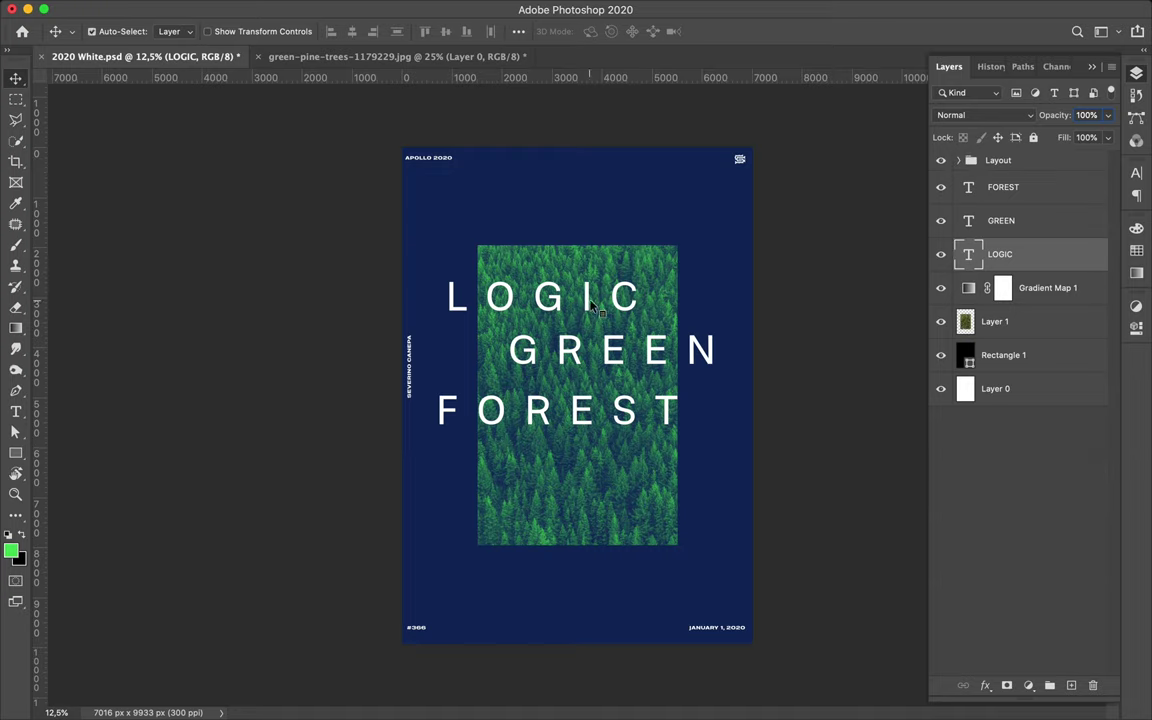
{"action": "left_click_drag", "start_coordinate": [591, 303], "coordinate": [587, 314]}
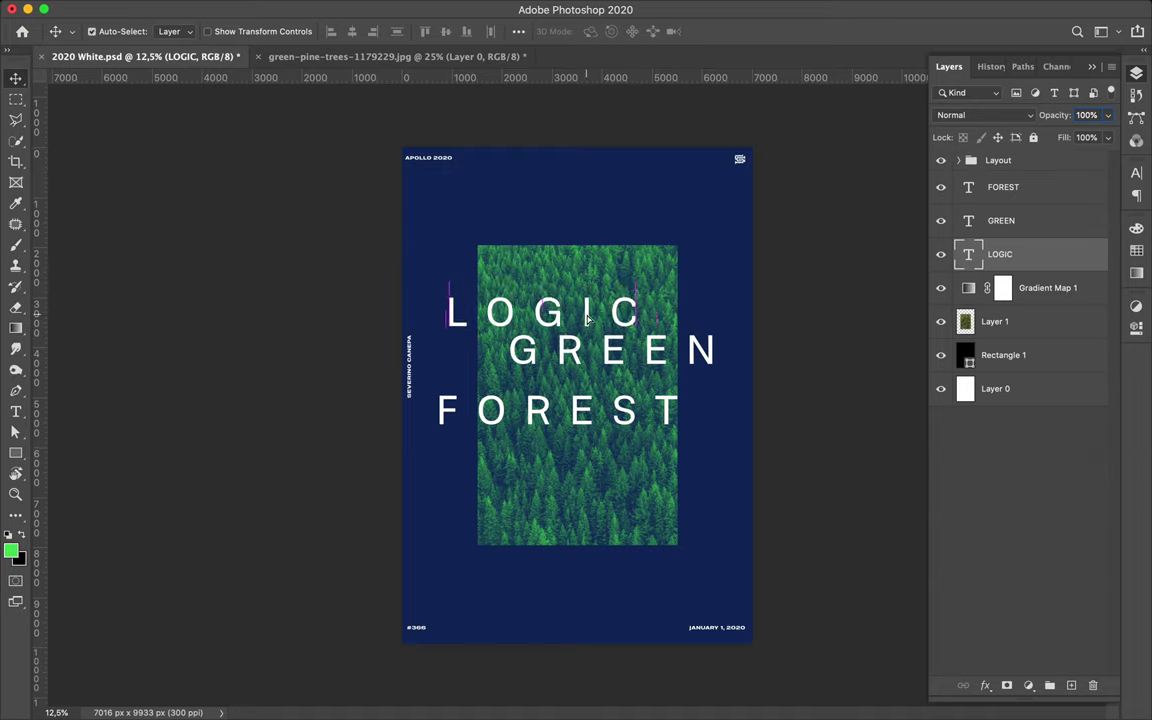
{"action": "left_click", "coordinate": [580, 398]}
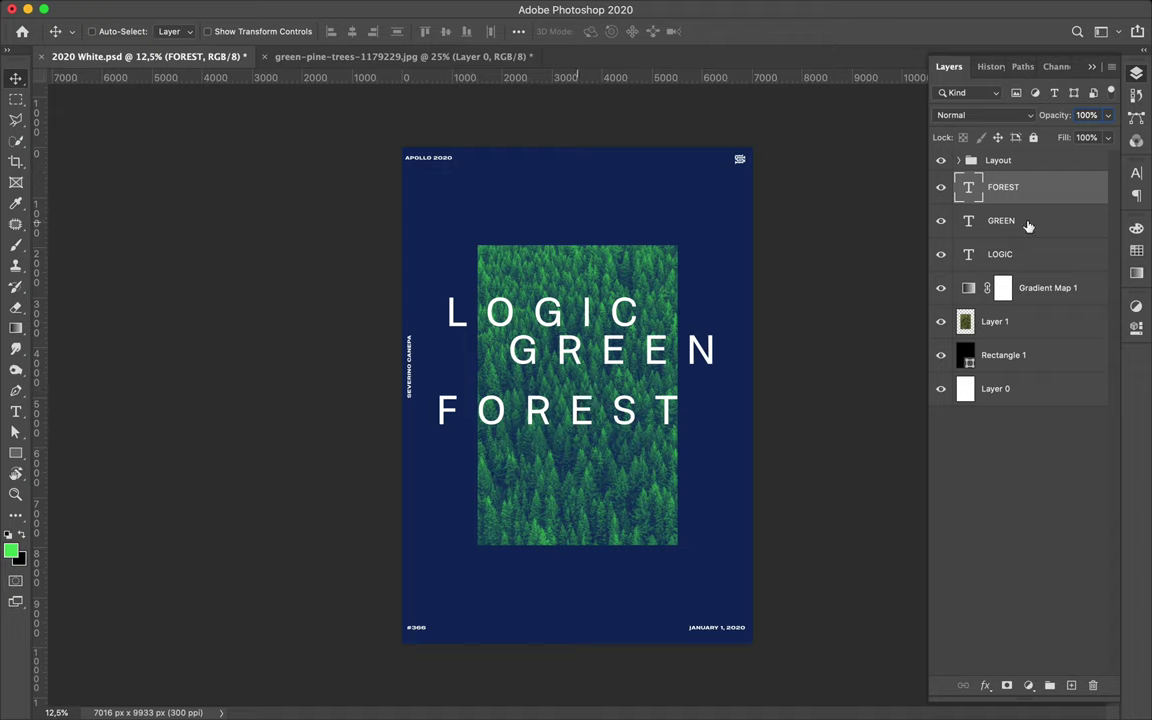
{"action": "key", "text": "ctrl+z"}
{"action": "left_click", "coordinate": [655, 367], "text": "ctrl"}
{"action": "mouse_move", "coordinate": [655, 367]}
{"action": "left_mouse_down"}
{"action": "mouse_move", "coordinate": [681, 367]}
{"action": "mouse_move", "coordinate": [663, 360]}
{"action": "left_mouse_up"}
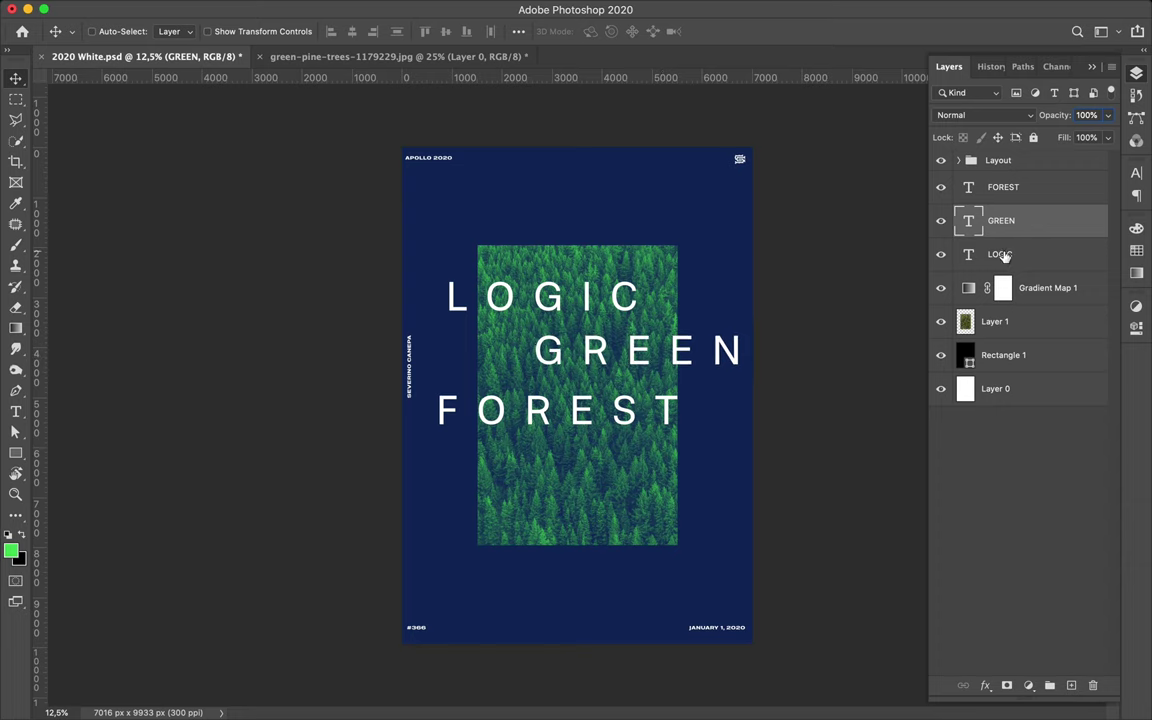
{"action": "key", "text": "alt+shift+bracketright"}
{"action": "key", "text": "alt+shift+bracketleft"}
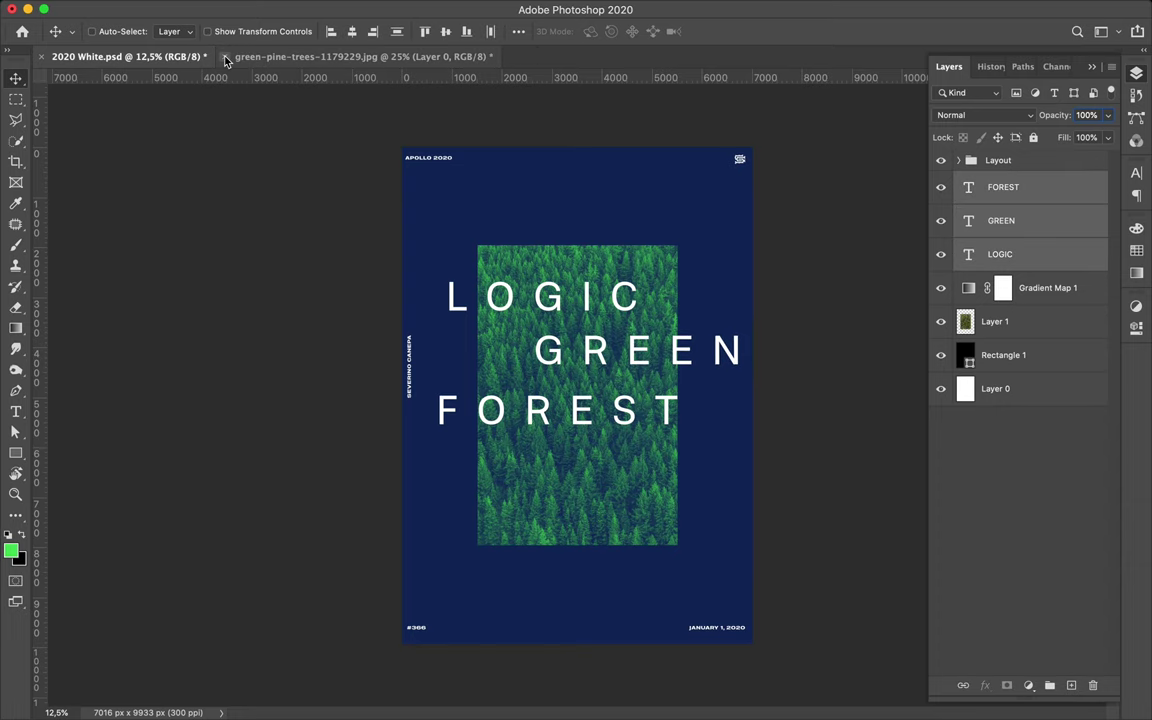
Close green-pine-trees-1179229.jpg without saving its changes.
{"action": "left_click", "coordinate": [224, 56]}
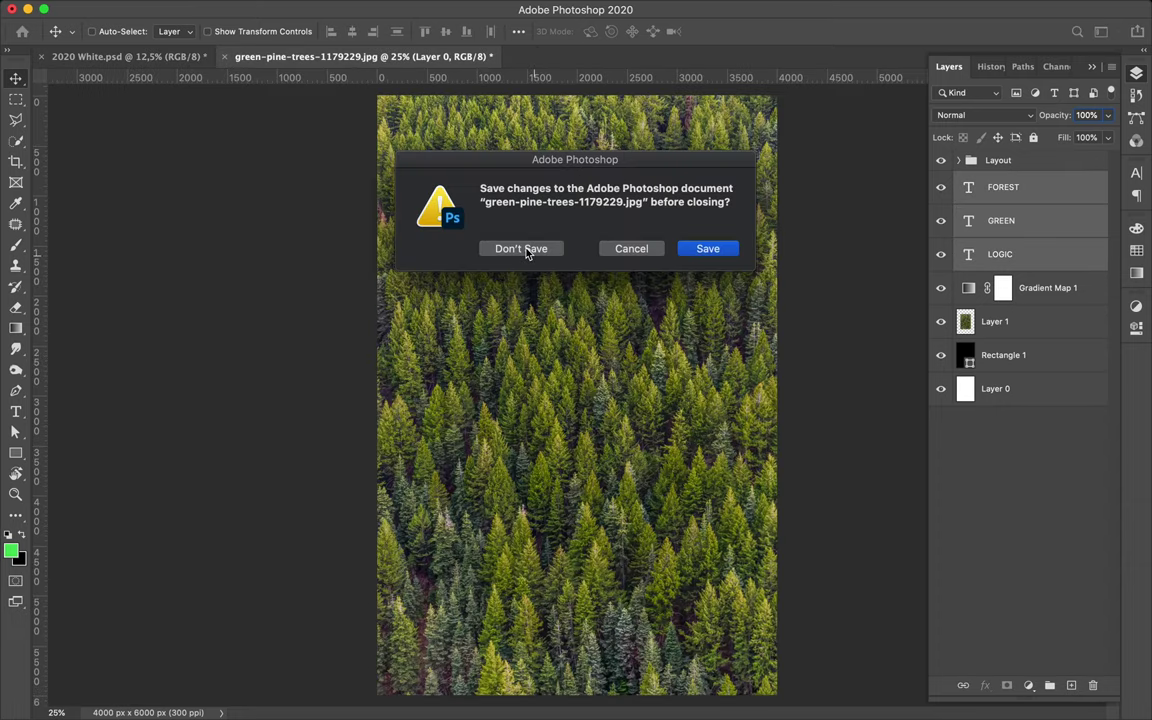
{"action": "left_click", "coordinate": [525, 249]}
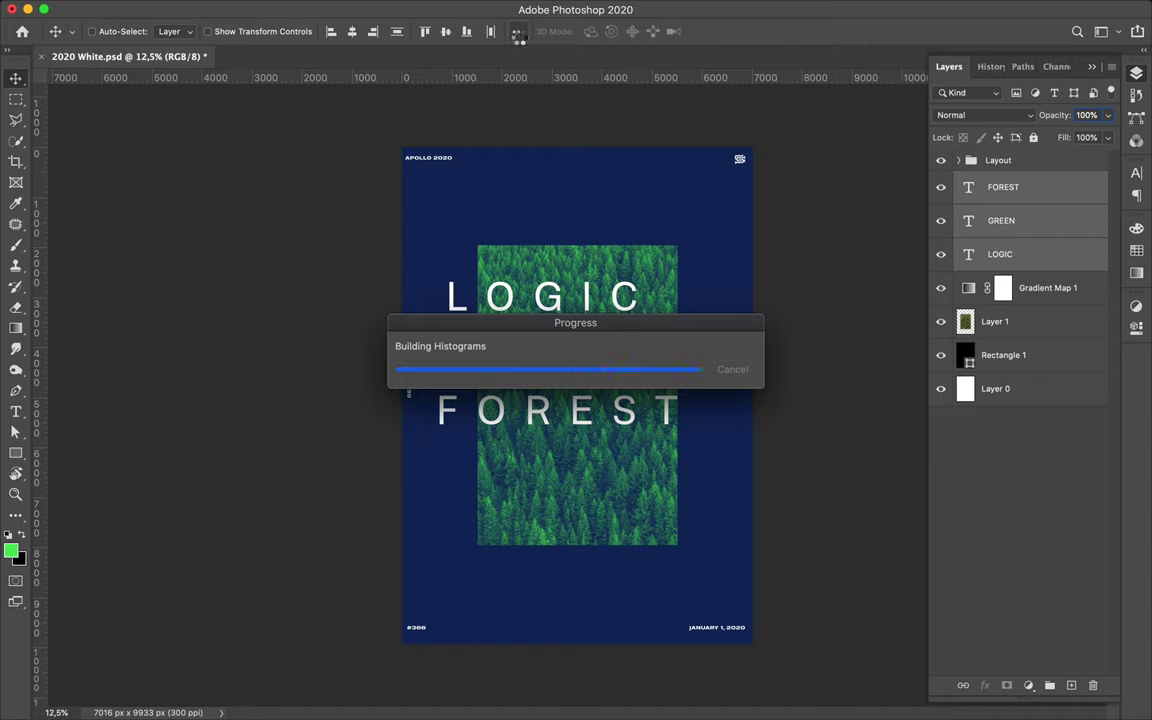
{"action": "left_click", "coordinate": [519, 32]}
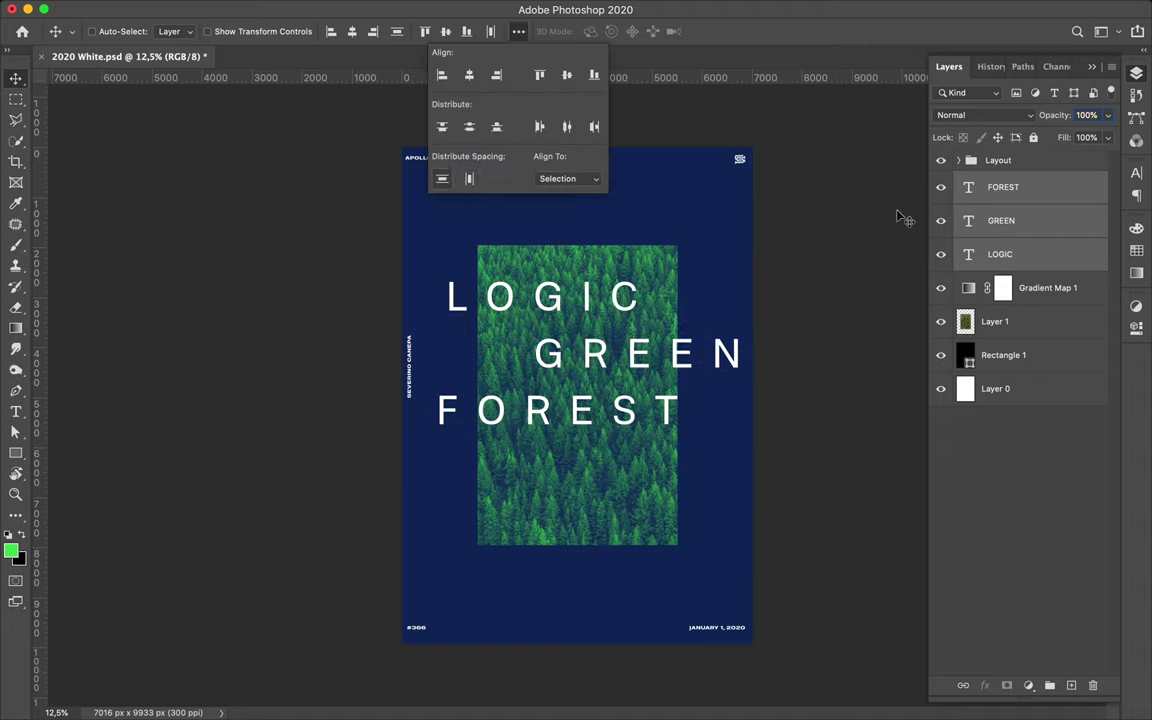
Duplicate FOREST onto a new line below and to the right.
{"action": "left_click", "coordinate": [806, 9]}
{"action": "left_click", "coordinate": [828, 46]}
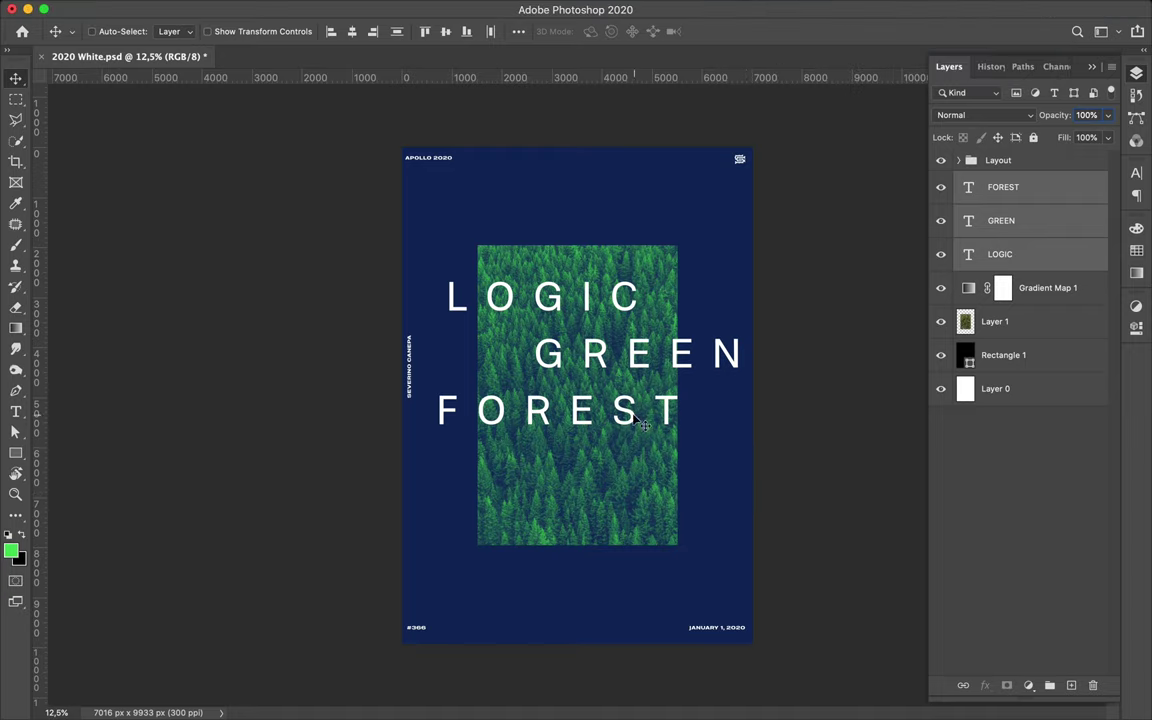
{"action": "left_click_drag", "start_coordinate": [643, 425], "coordinate": [707, 476]}
{"action": "left_click", "coordinate": [1013, 190]}
{"action": "left_click_drag", "start_coordinate": [611, 419], "coordinate": [668, 483]}
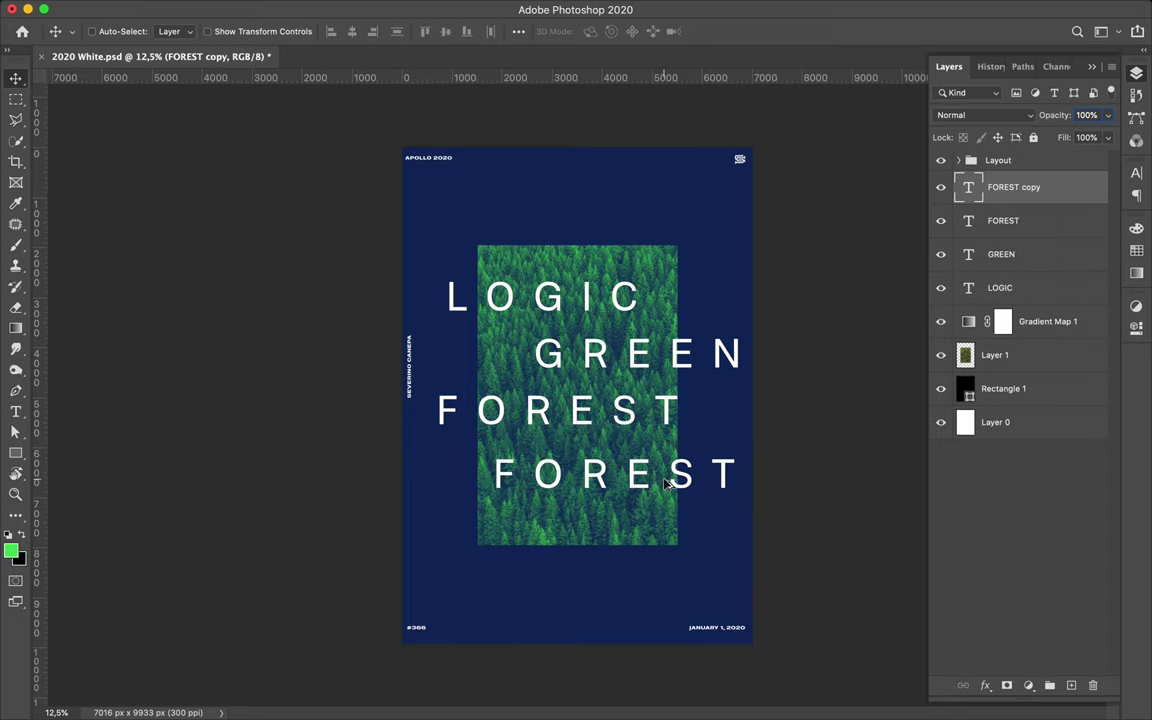
Retype the third-line FOREST as PINE and shift it left.
{"action": "double_click", "coordinate": [665, 483]}
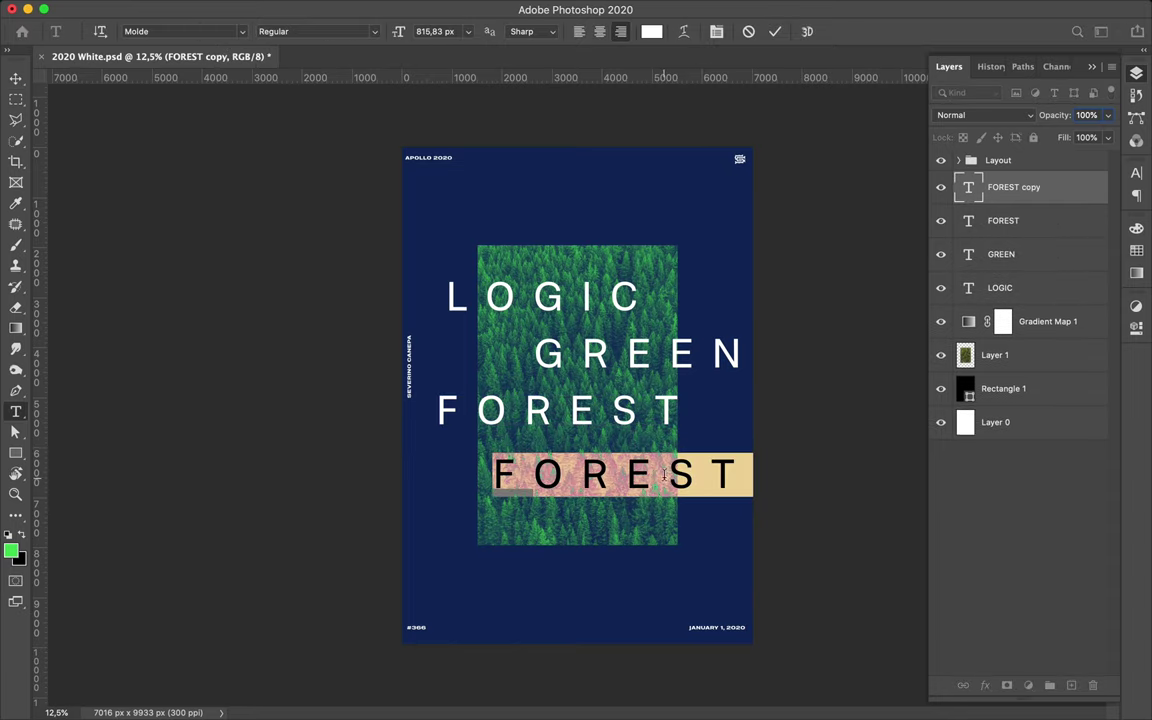
{"action": "left_click", "coordinate": [597, 418]}
{"action": "double_click", "coordinate": [597, 418]}
{"action": "type", "text": "PINE"}
{"action": "key", "text": "Escape"}
{"action": "key", "text": "v"}
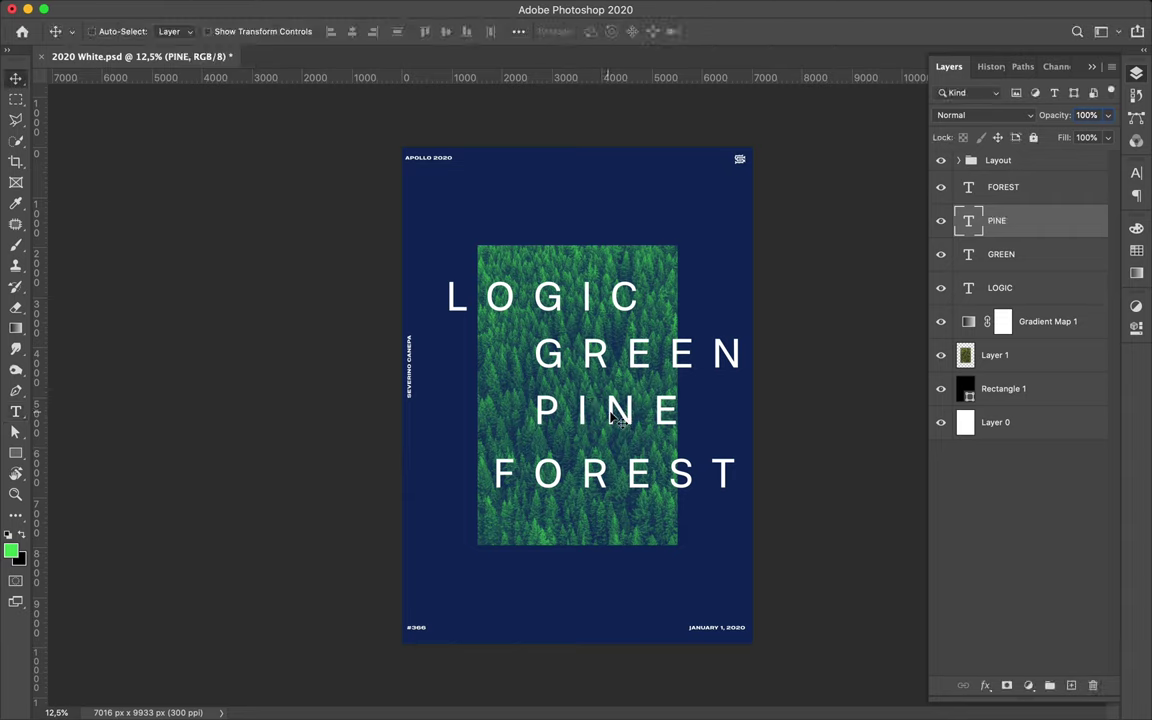
{"action": "left_click_drag", "start_coordinate": [612, 414], "coordinate": [546, 417]}
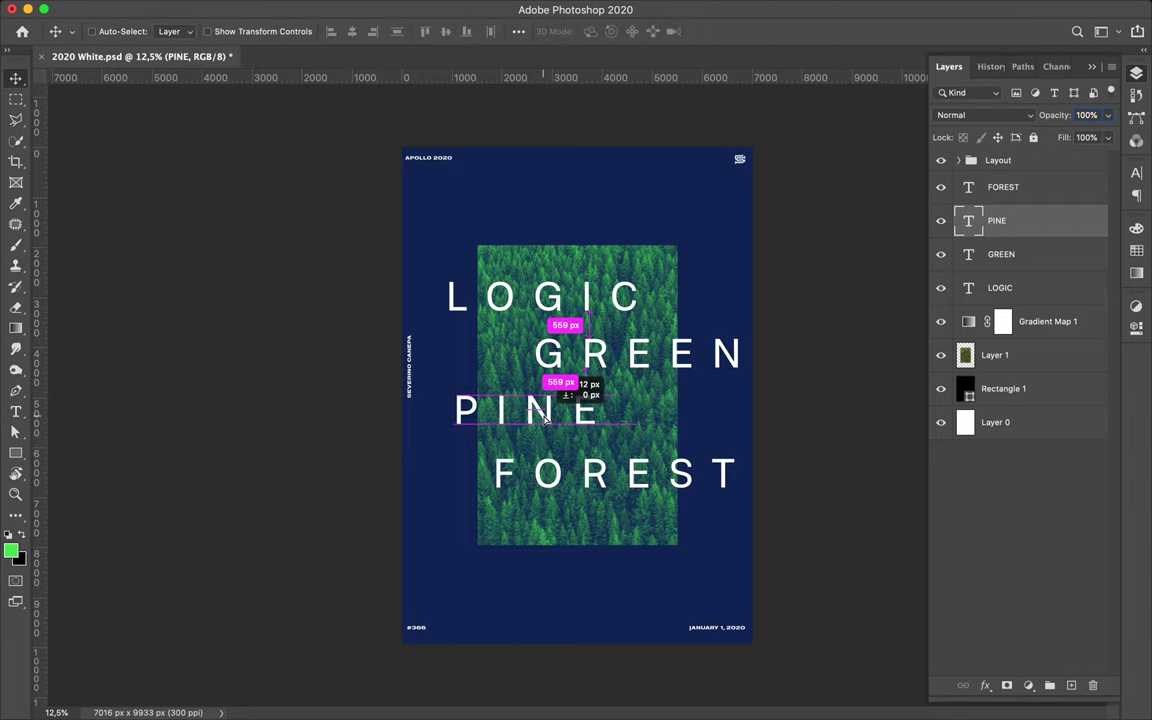
{"action": "left_click_drag", "start_coordinate": [546, 417], "coordinate": [557, 417]}
Select all four words and distribute their vertical spacing evenly.
{"action": "left_click", "coordinate": [595, 465], "text": "shift+super"}
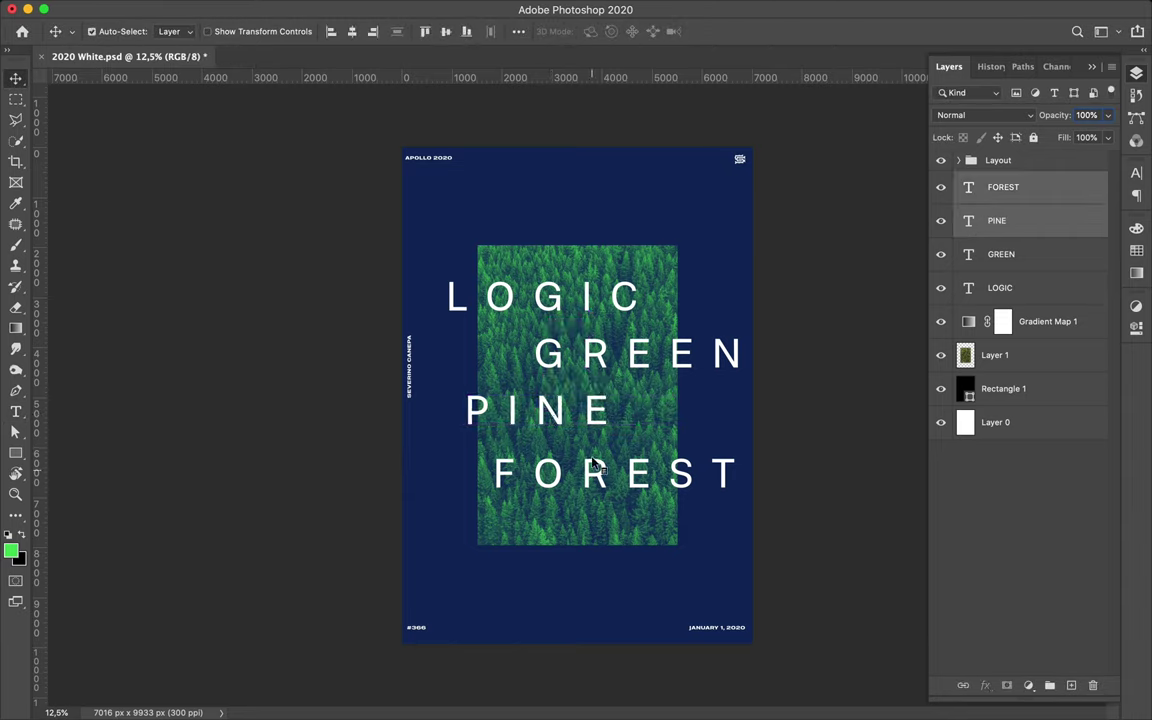
{"action": "left_click", "coordinate": [537, 345], "text": "shift"}
{"action": "left_click", "coordinate": [518, 288], "text": "shift"}
{"action": "left_click", "coordinate": [518, 31]}
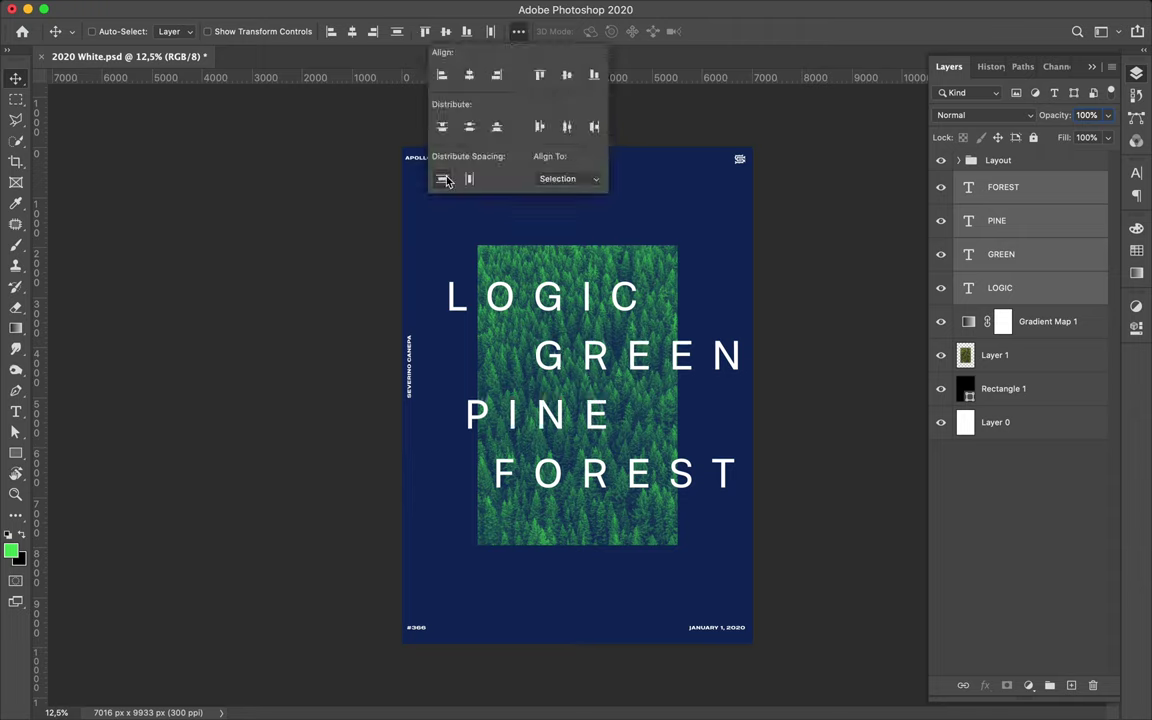
{"action": "left_click", "coordinate": [745, 268]}
{"action": "left_click", "coordinate": [513, 261]}
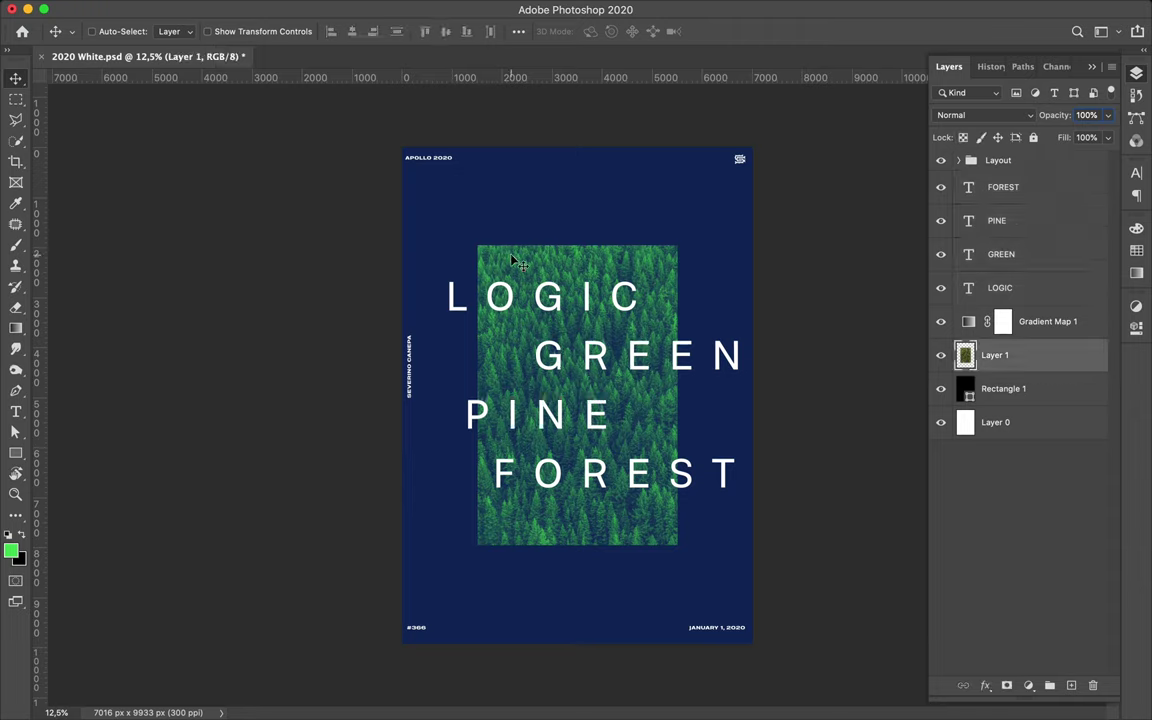
Copy a strip of the forest photo to a new layer and move it to the top edge.
{"action": "key", "text": "m"}
{"action": "mouse_move", "coordinate": [465, 535]}
{"action": "left_mouse_down"}
{"action": "mouse_move", "coordinate": [722, 555]}
{"action": "mouse_move", "coordinate": [648, 155]}
{"action": "mouse_move", "coordinate": [660, 152]}
{"action": "left_mouse_up"}
{"action": "key", "text": "super+j"}
{"action": "key", "text": "v"}
{"action": "left_click_drag", "start_coordinate": [550, 153], "coordinate": [578, 152]}
Copy a strip across the photo's top onto a new layer and move it to the bottom edge.
{"action": "key", "text": "m"}
{"action": "left_click_drag", "start_coordinate": [473, 238], "coordinate": [703, 240]}
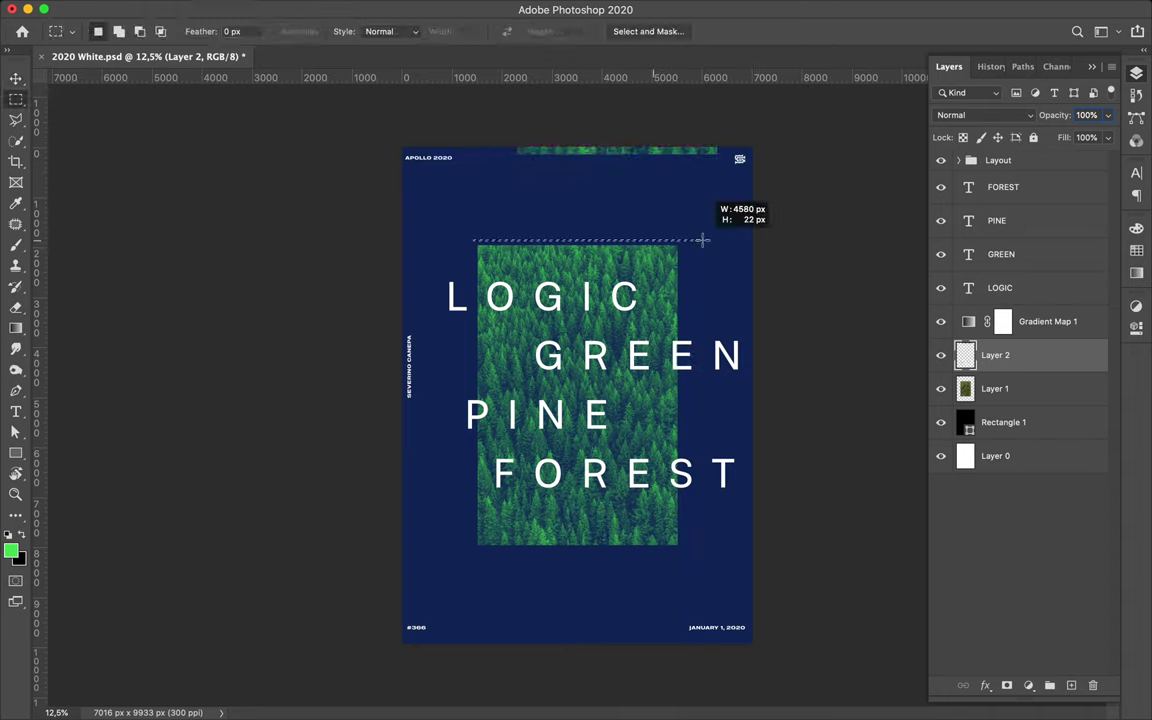
{"action": "key", "text": "super+j"}
{"action": "left_click", "coordinate": [702, 250]}
{"action": "key", "text": "super+d"}
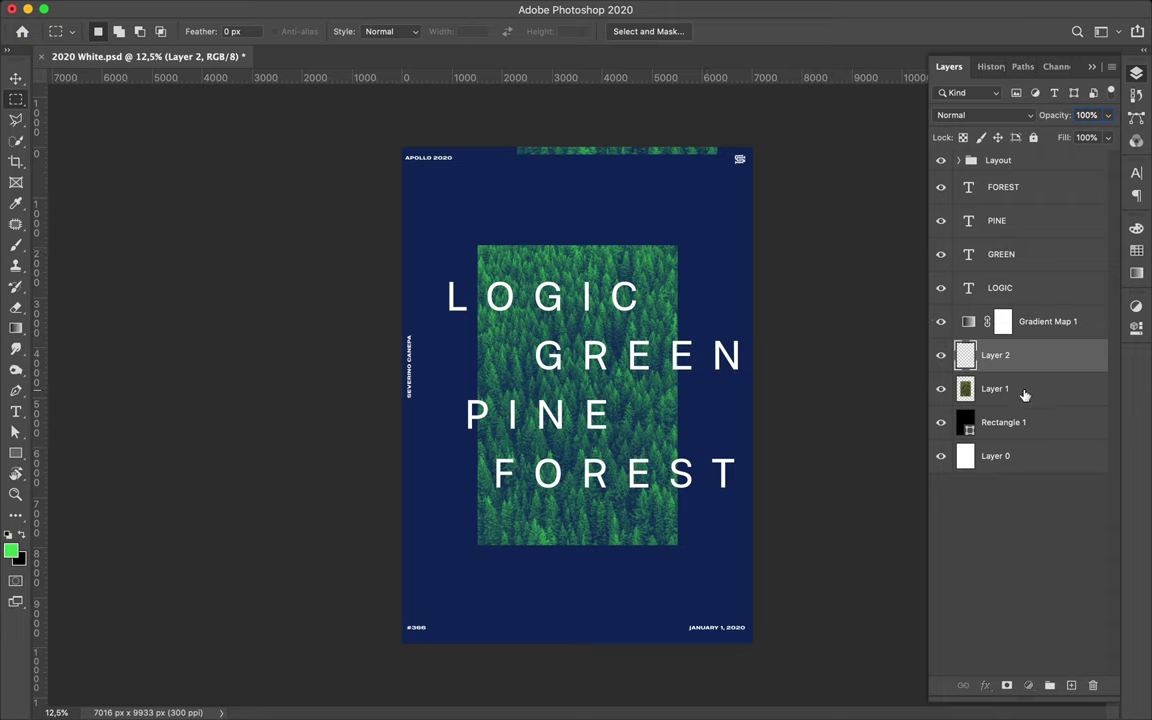
{"action": "left_click", "coordinate": [1024, 393]}
{"action": "left_click_drag", "start_coordinate": [695, 255], "coordinate": [450, 228]}
{"action": "key", "text": "super+j"}
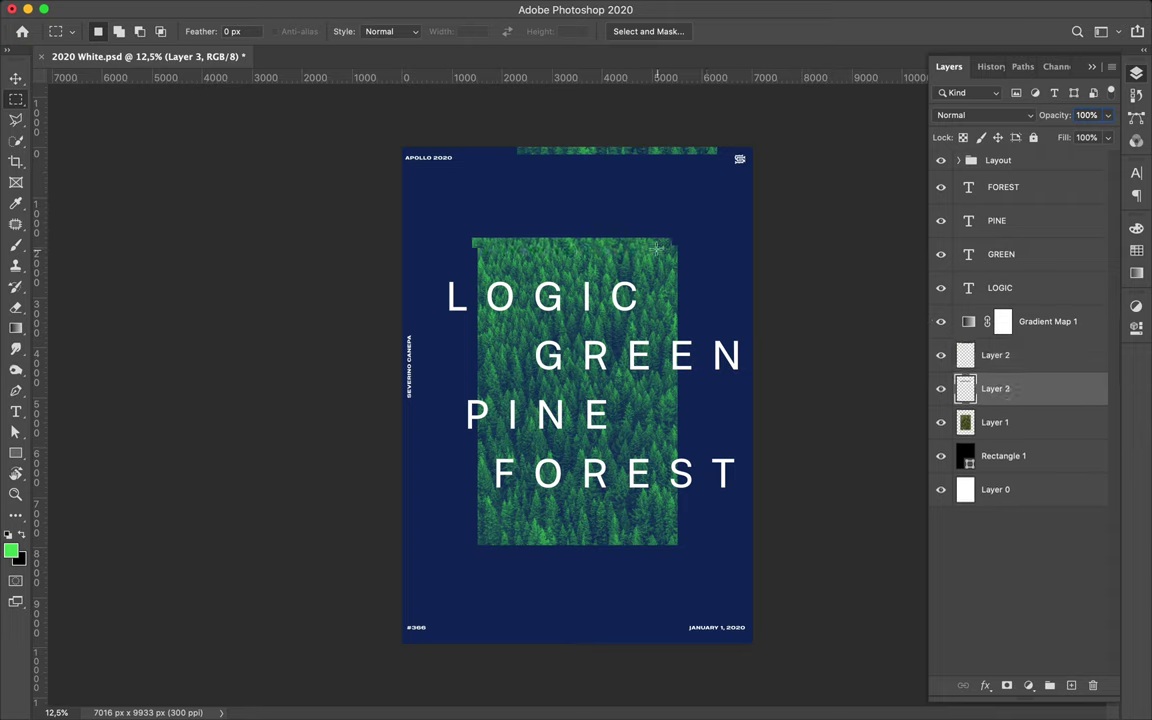
{"action": "key", "text": "v"}
{"action": "left_click_drag", "start_coordinate": [582, 266], "coordinate": [616, 646]}
{"action": "left_click_drag", "start_coordinate": [612, 647], "coordinate": [614, 649]}
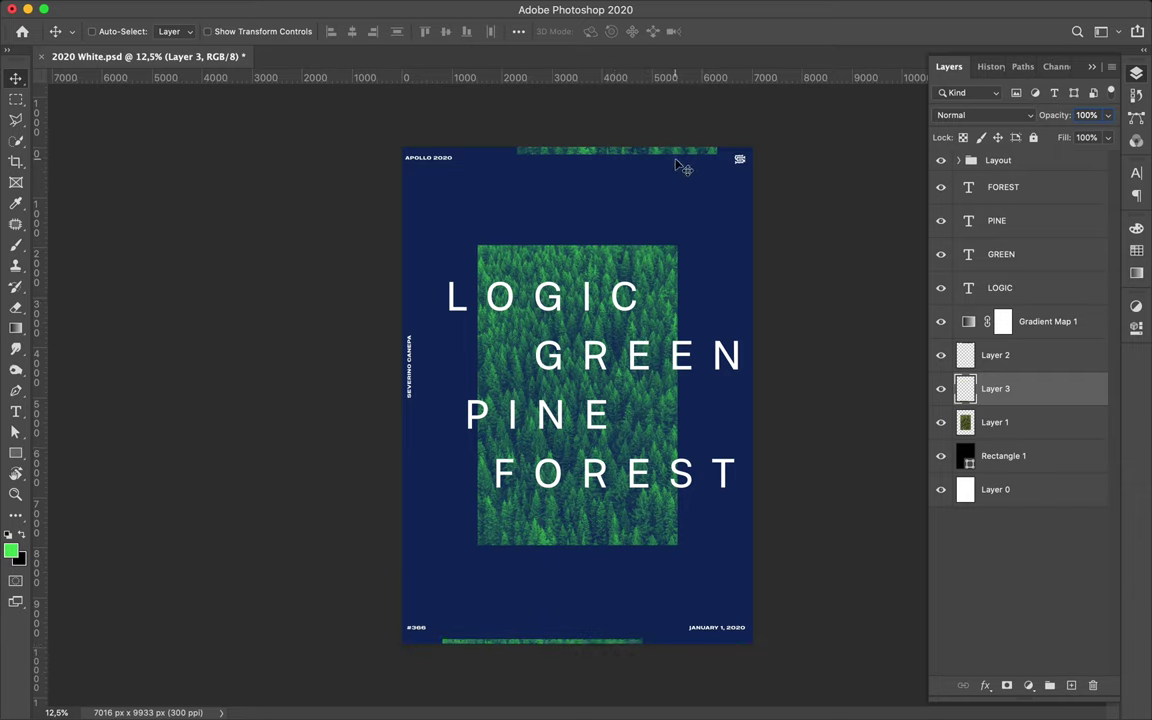
Save the poster as 2020 White.psd and select Layer 2 with Layer 3.
{"action": "left_click", "coordinate": [612, 145], "text": "ctrl"}
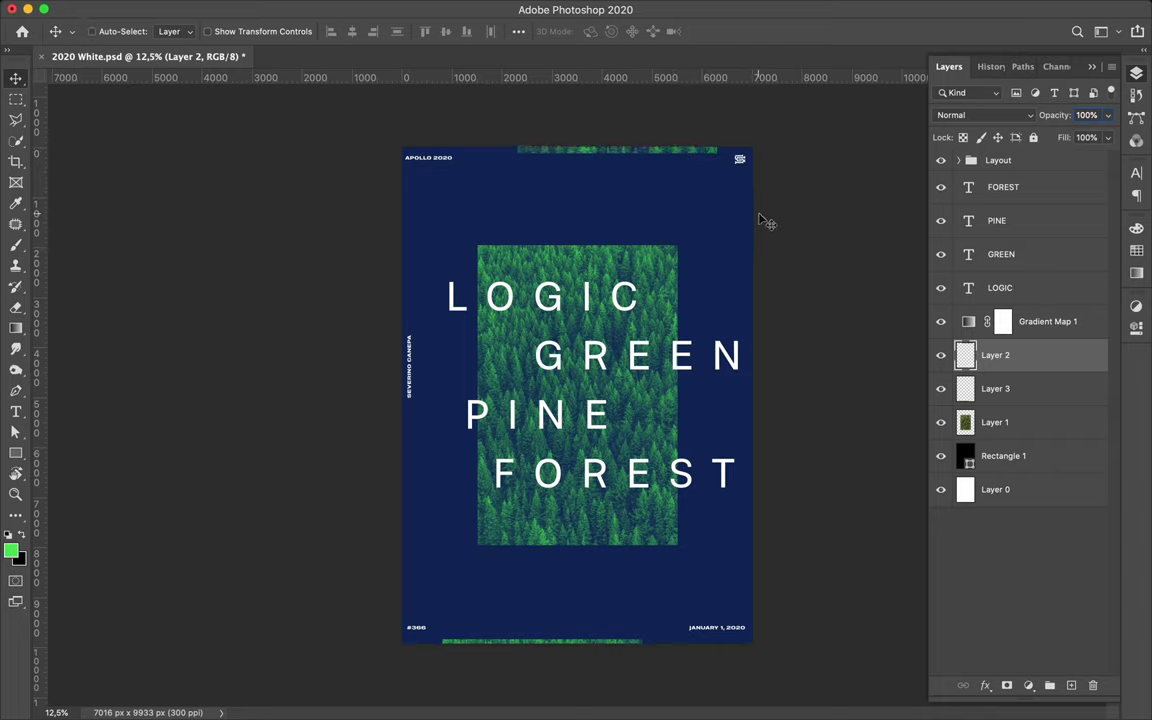
{"action": "key", "text": "ctrl+s"}
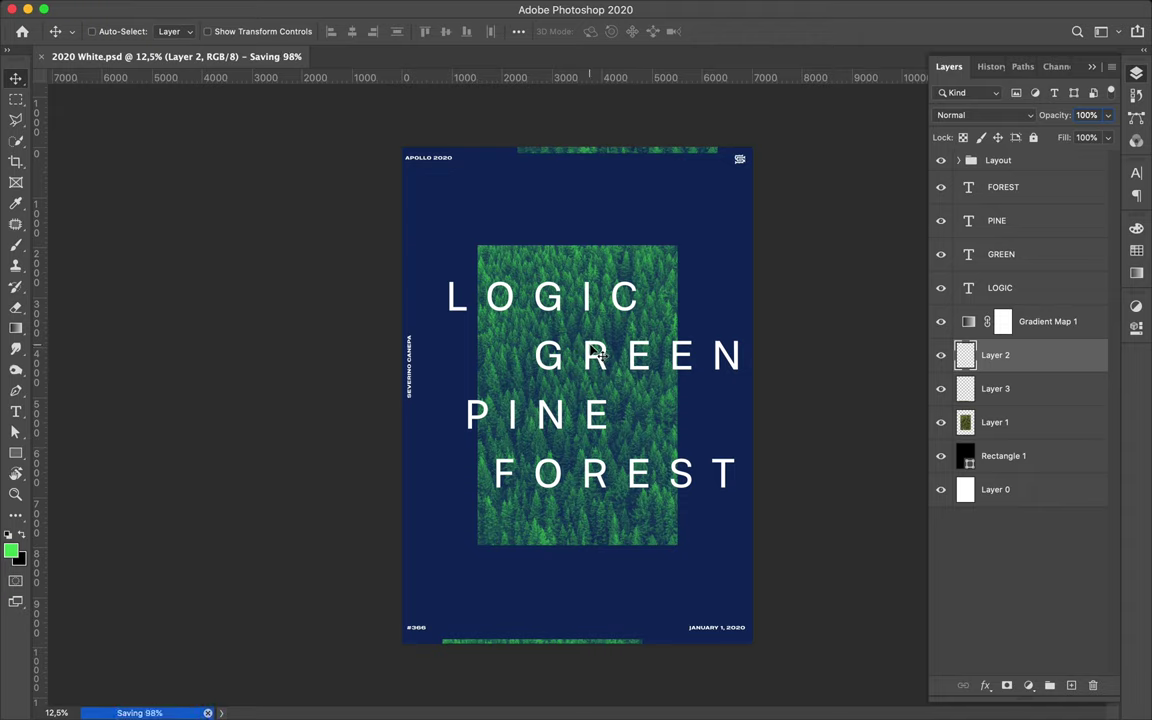
{"action": "left_click", "coordinate": [1021, 388], "text": "shift"}
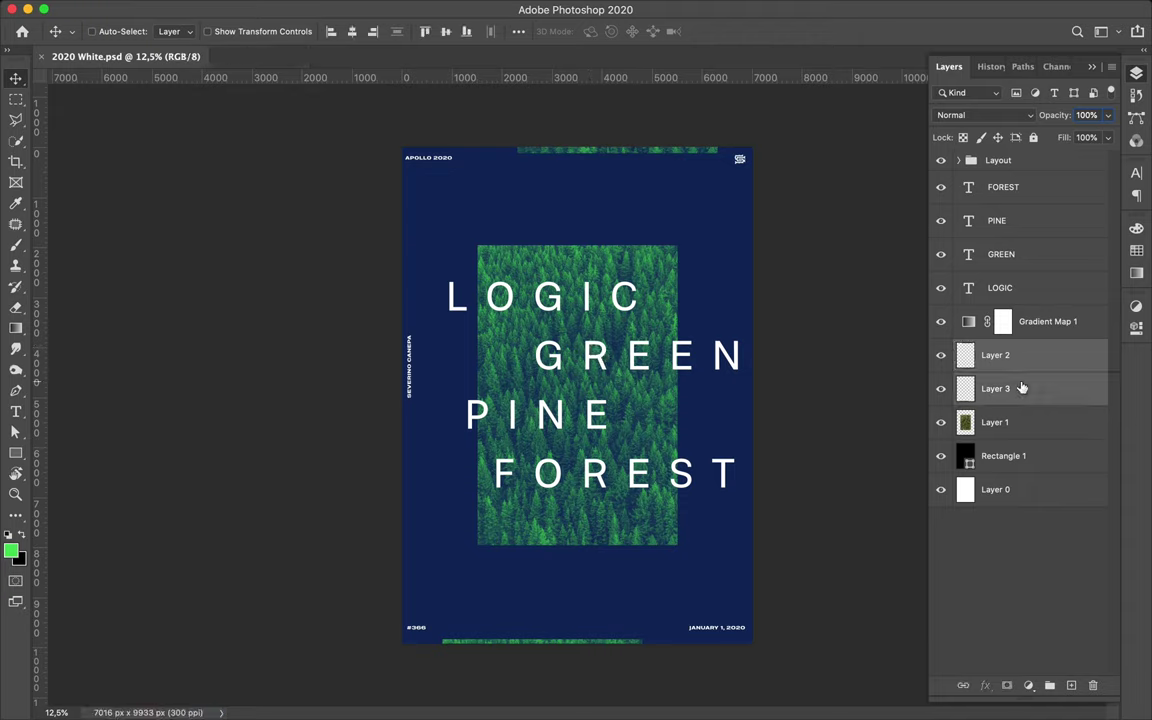
Delete the two strip layers and lift a left-edge photo strip upward on its own layer.
{"action": "key", "text": "BackSpace"}
{"action": "key", "text": "m"}
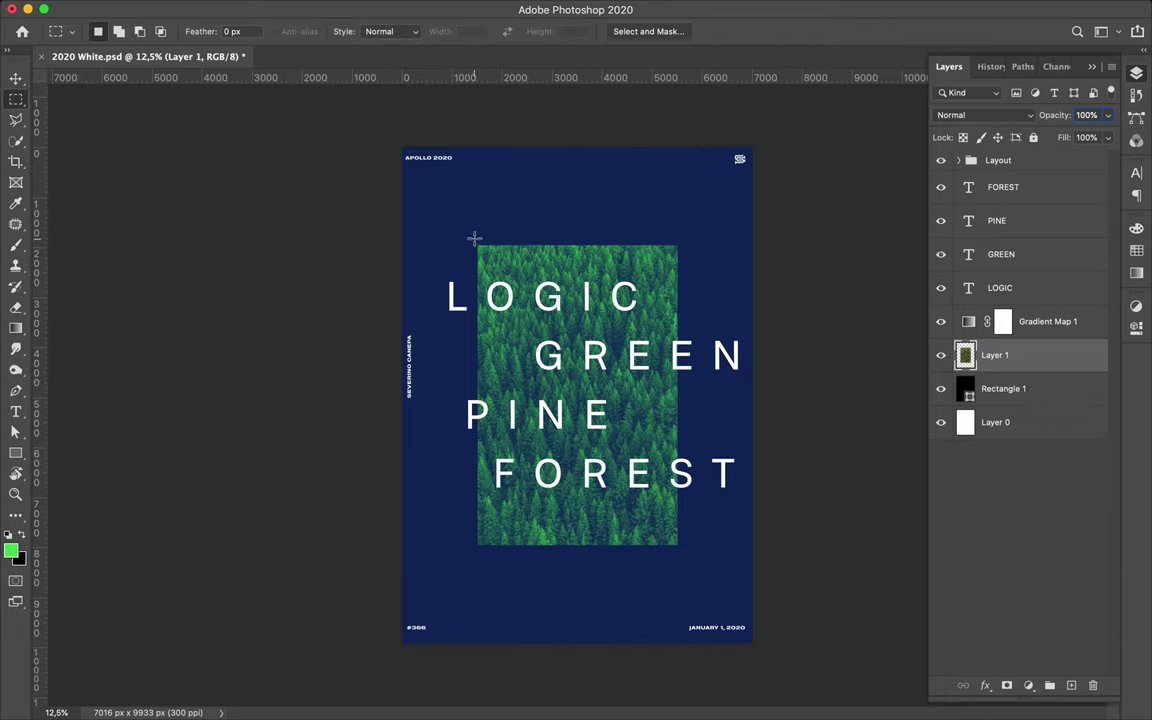
{"action": "left_click_drag", "start_coordinate": [473, 240], "coordinate": [505, 548]}
{"action": "key", "text": "ctrl+j"}
{"action": "key", "text": "v"}
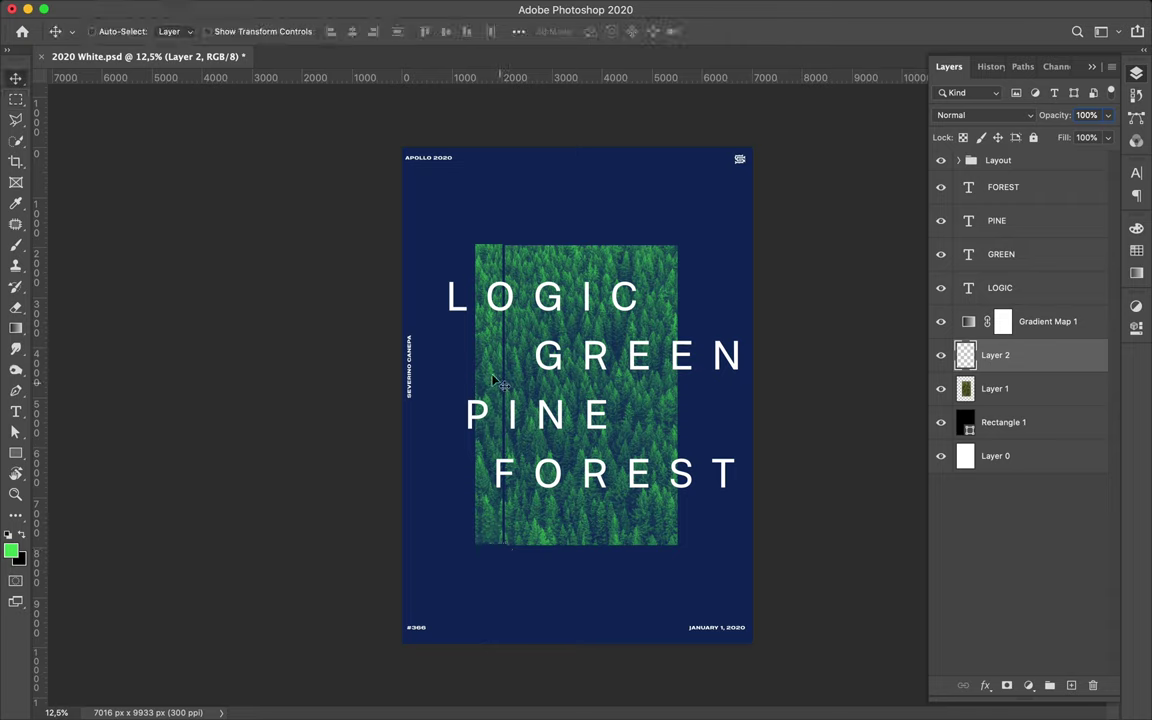
{"action": "left_click_drag", "start_coordinate": [491, 373], "coordinate": [491, 353]}
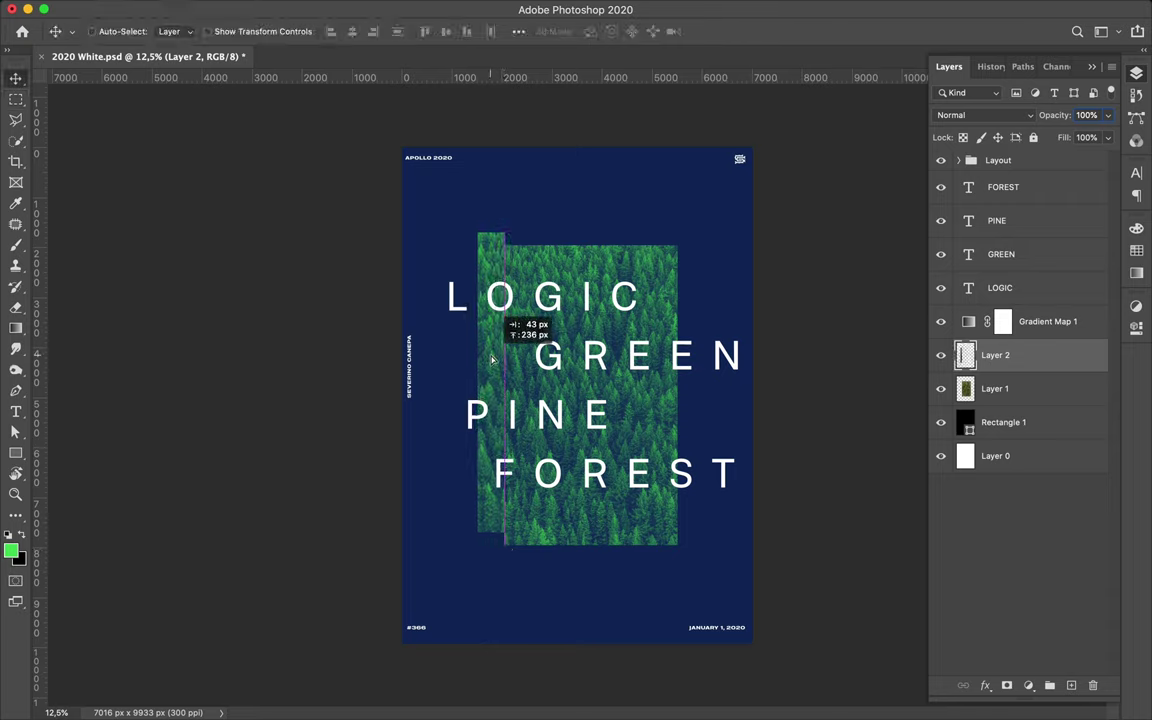
Copy a thin vertical strip of the photo to a new layer and nudge it down.
{"action": "key", "text": "m"}
{"action": "left_click_drag", "start_coordinate": [567, 230], "coordinate": [570, 573]}
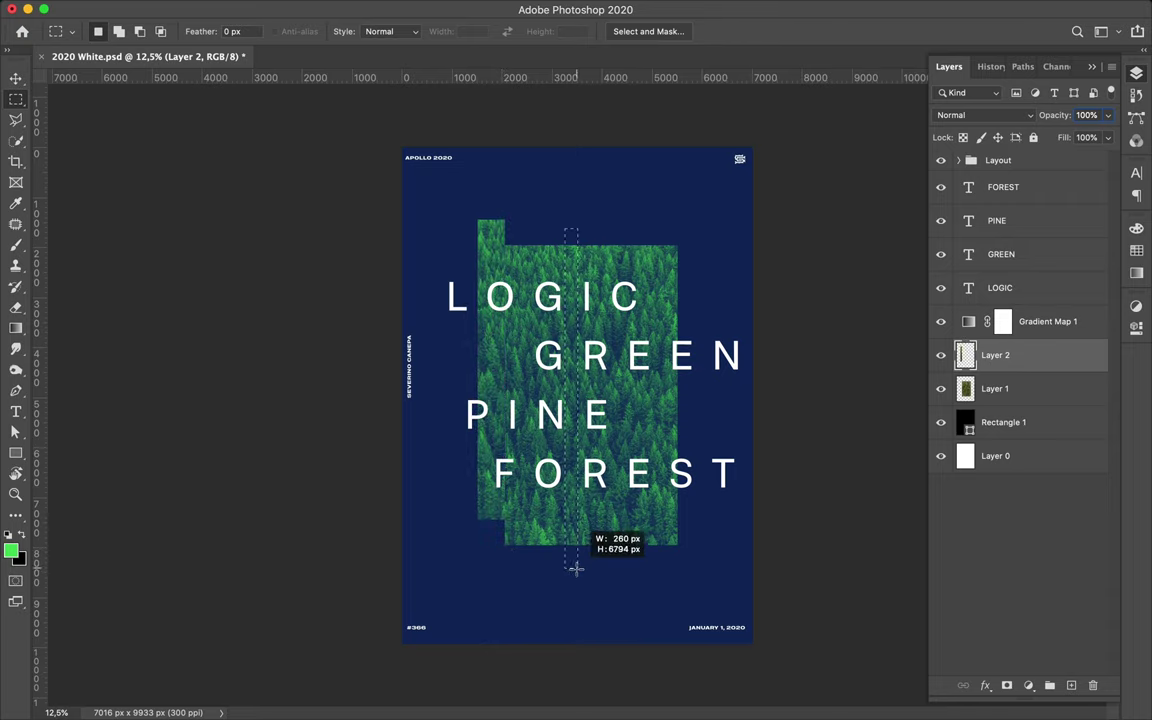
{"action": "key", "text": "ctrl+j"}
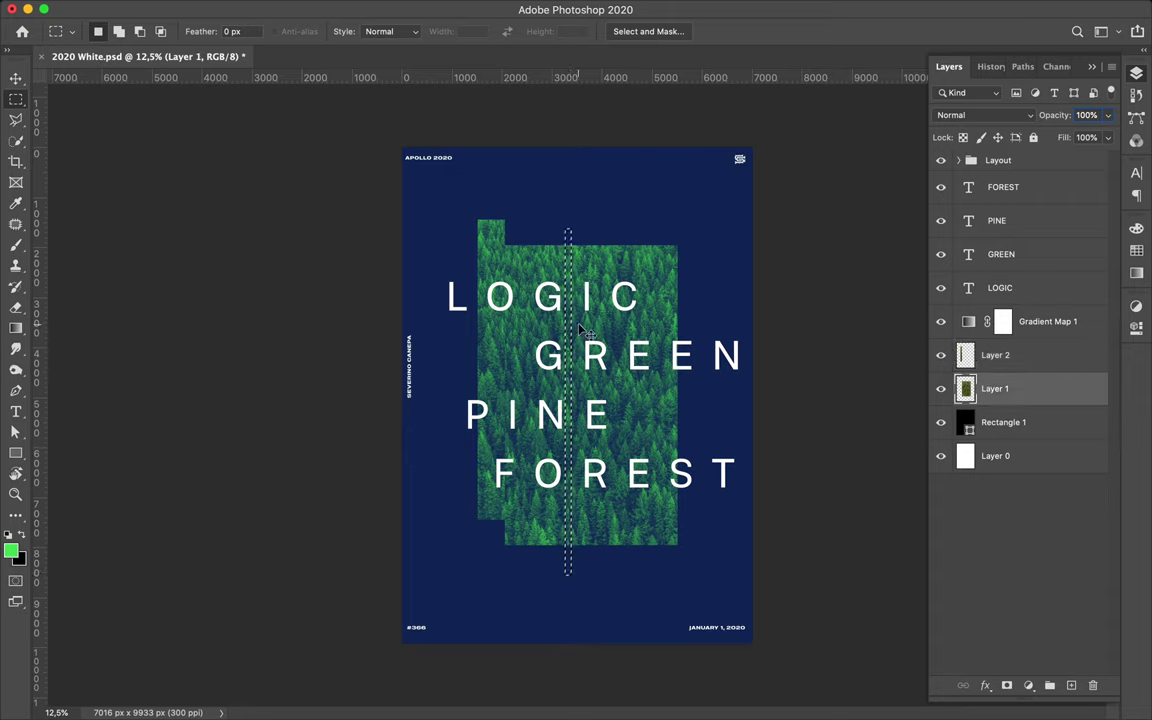
{"action": "key", "text": "ctrl+z"}
{"action": "key", "text": "ctrl+j"}
{"action": "key", "text": "v"}
{"action": "left_click_drag", "start_coordinate": [569, 322], "coordinate": [568, 340]}
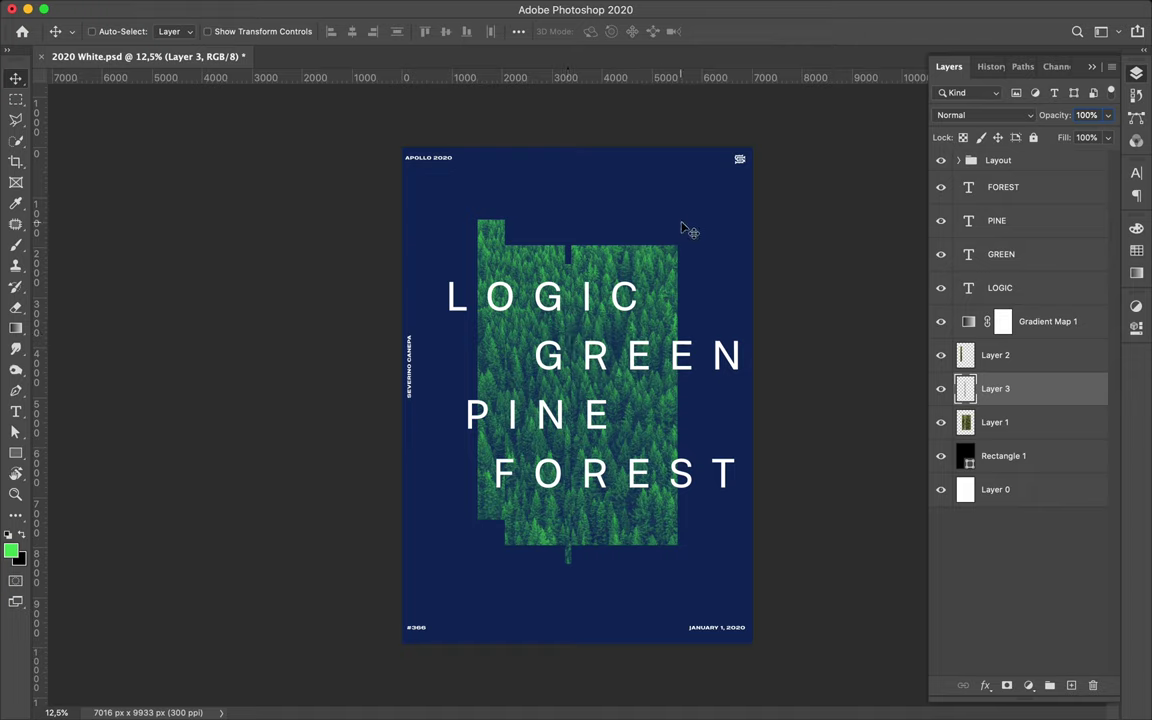
Undo the strip experiments back to the plain rectangular photo and save.
{"action": "key", "text": "ctrl+z"}
{"action": "key", "text": "ctrl+z"}
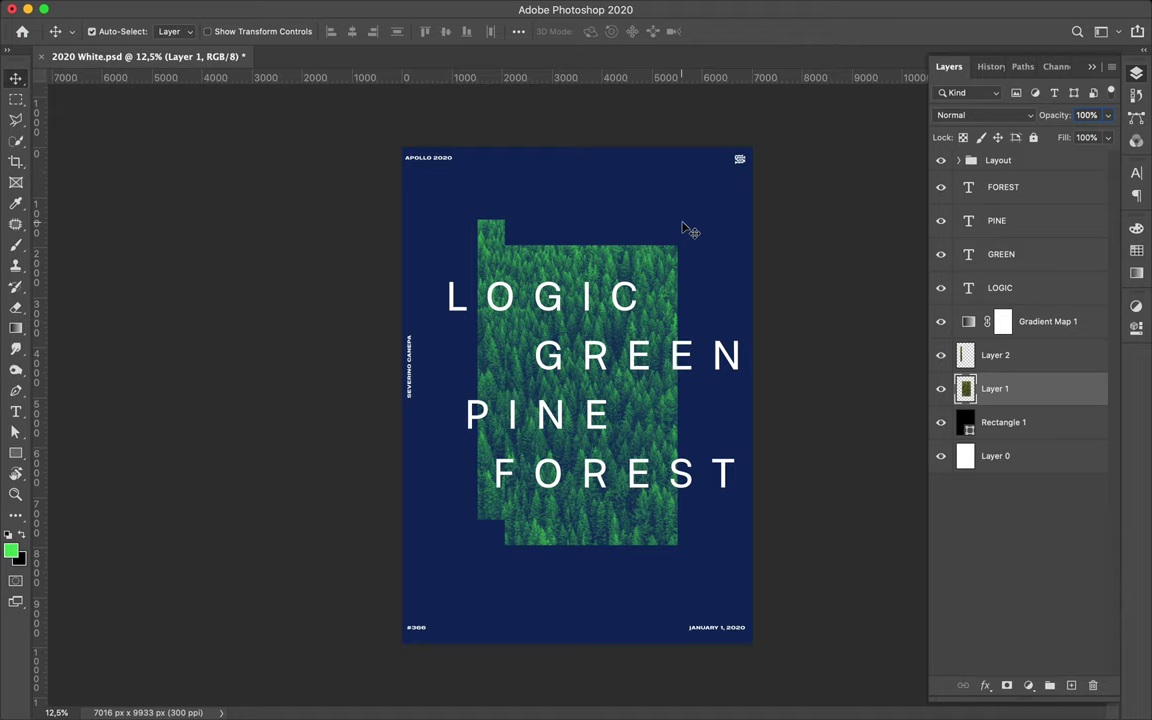
{"action": "key", "text": "ctrl+z"}
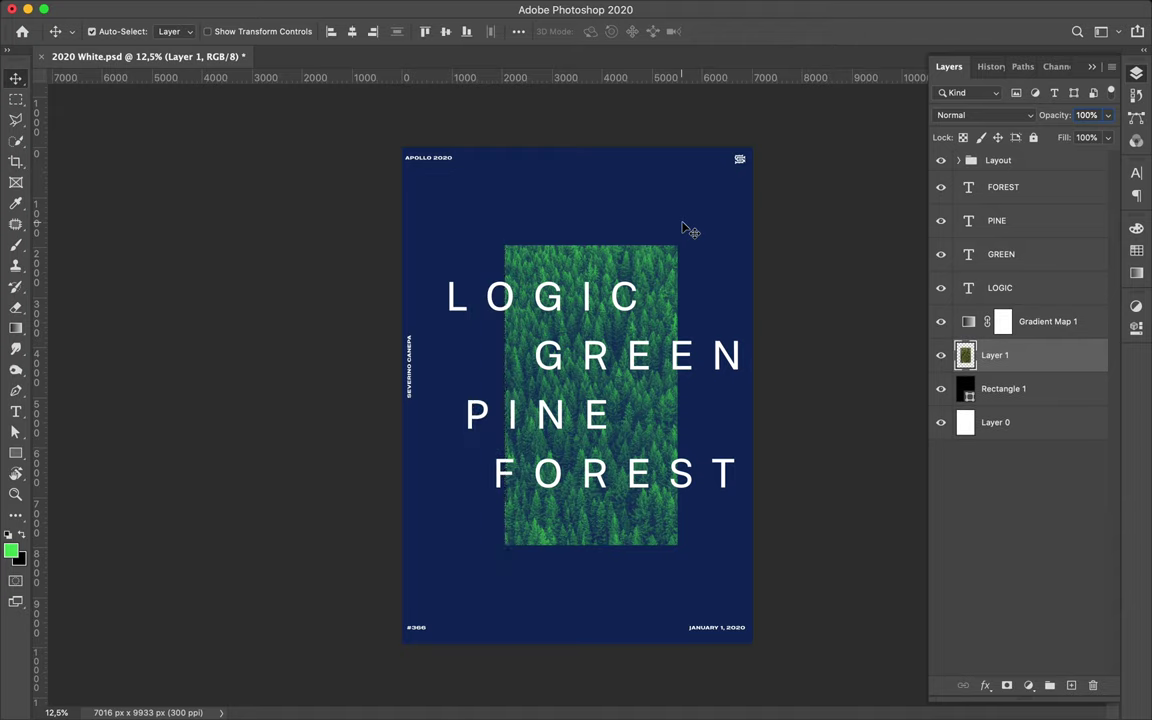
{"action": "key", "text": "ctrl+z"}
{"action": "key", "text": "ctrl+s"}
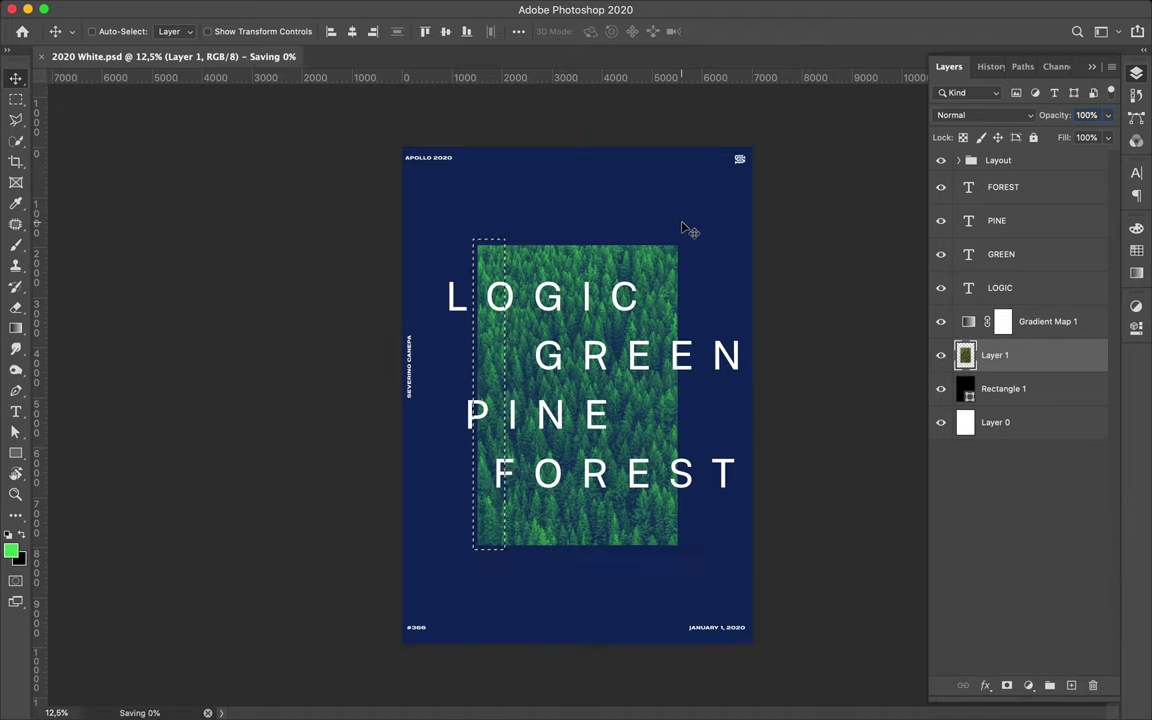
Clear the leftover selection and return to the Move tool with auto-select layers.
{"action": "key", "text": "m"}
{"action": "key", "text": "ctrl+d"}
{"action": "key", "text": "v"}
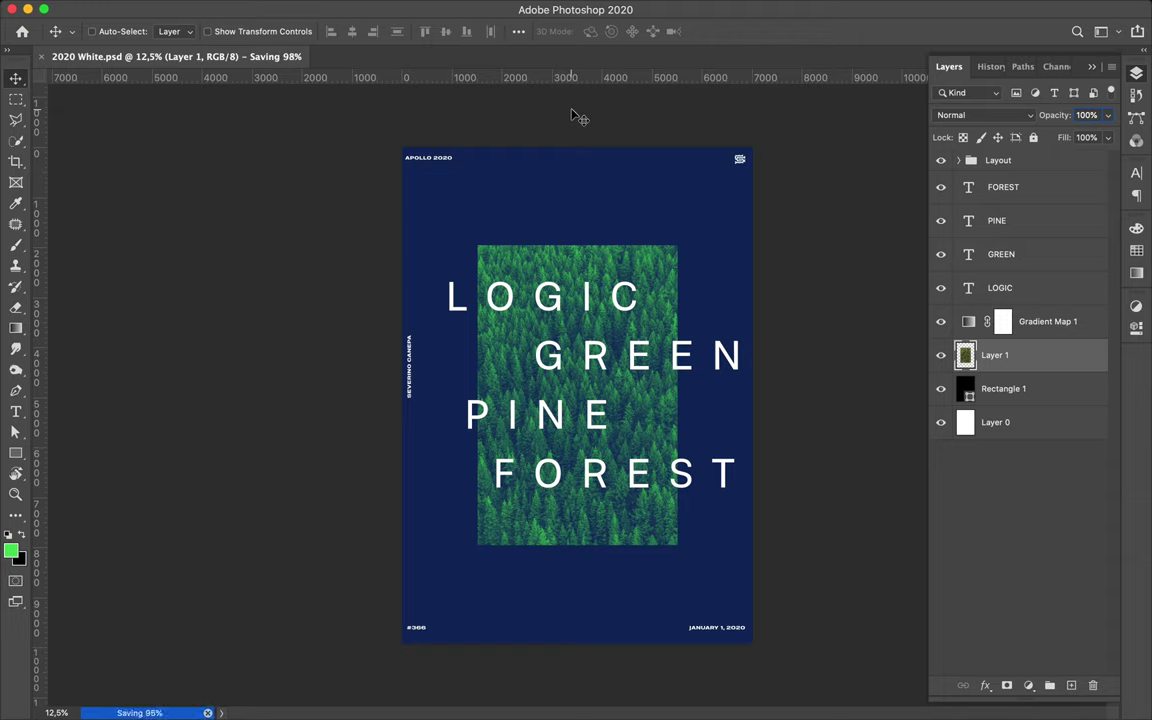
{"action": "key", "text": "ctrl"}
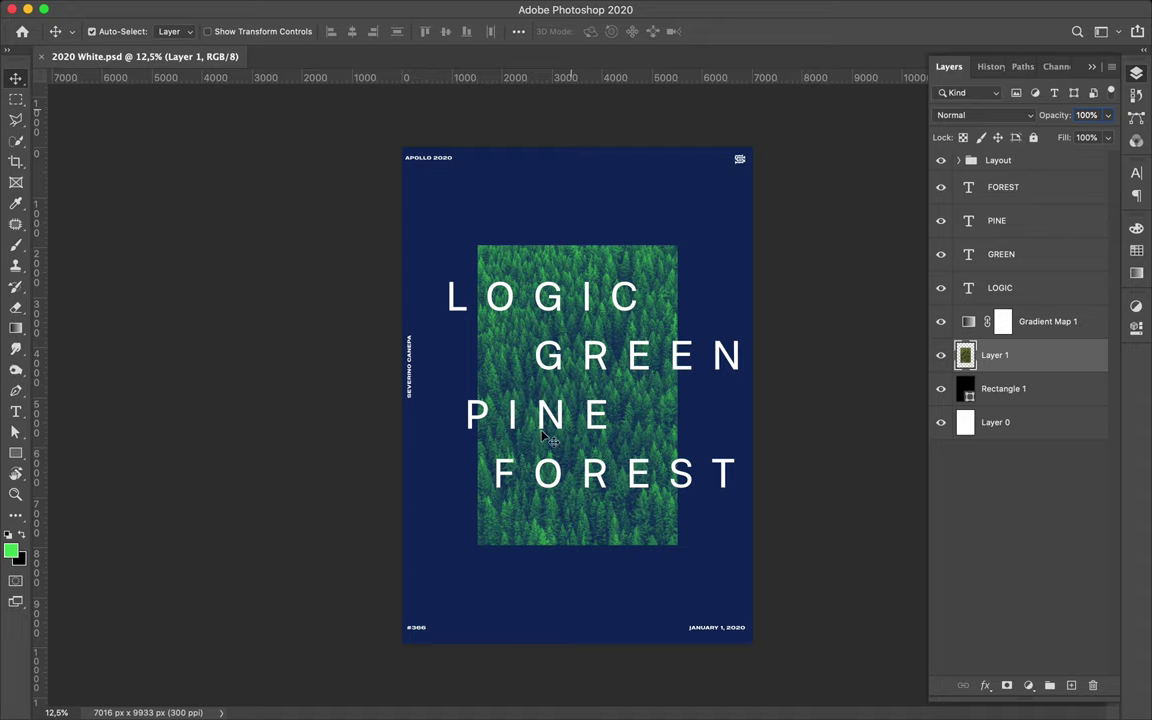
Save a copy as '2020 White2.psd' in the 22-569 folder, accepting the Photoshop format options.
{"action": "key", "text": "ctrl+shift+s"}
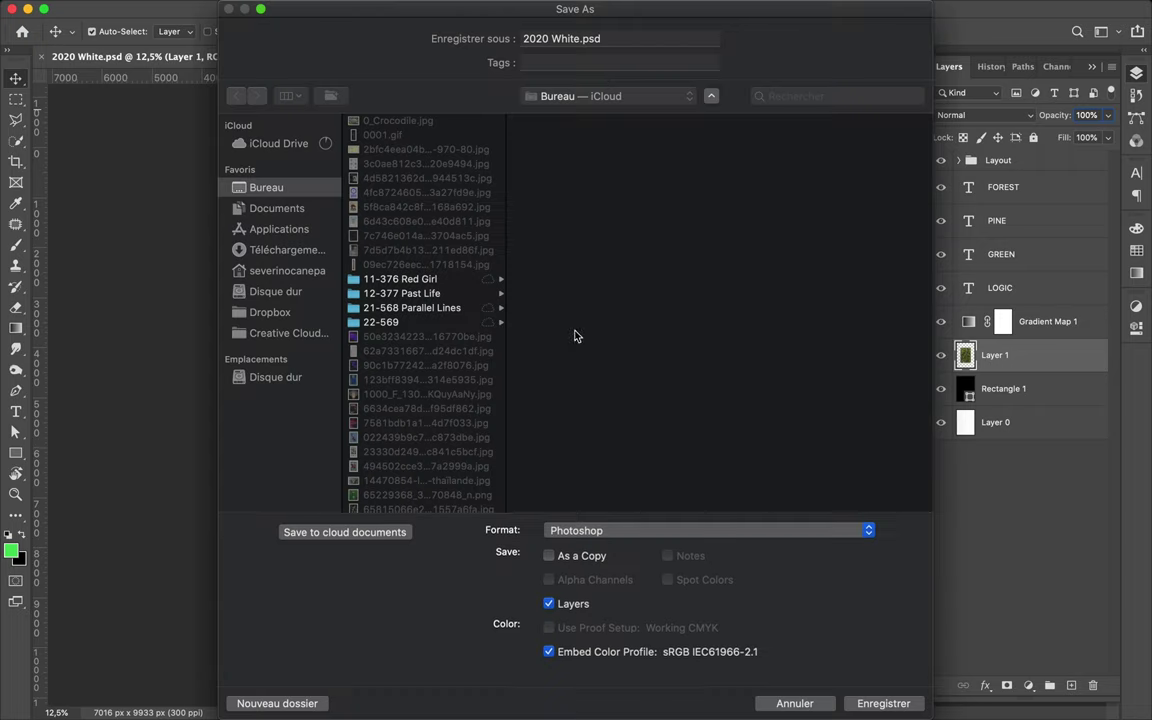
{"action": "left_click", "coordinate": [380, 322]}
{"action": "left_click", "coordinate": [597, 40]}
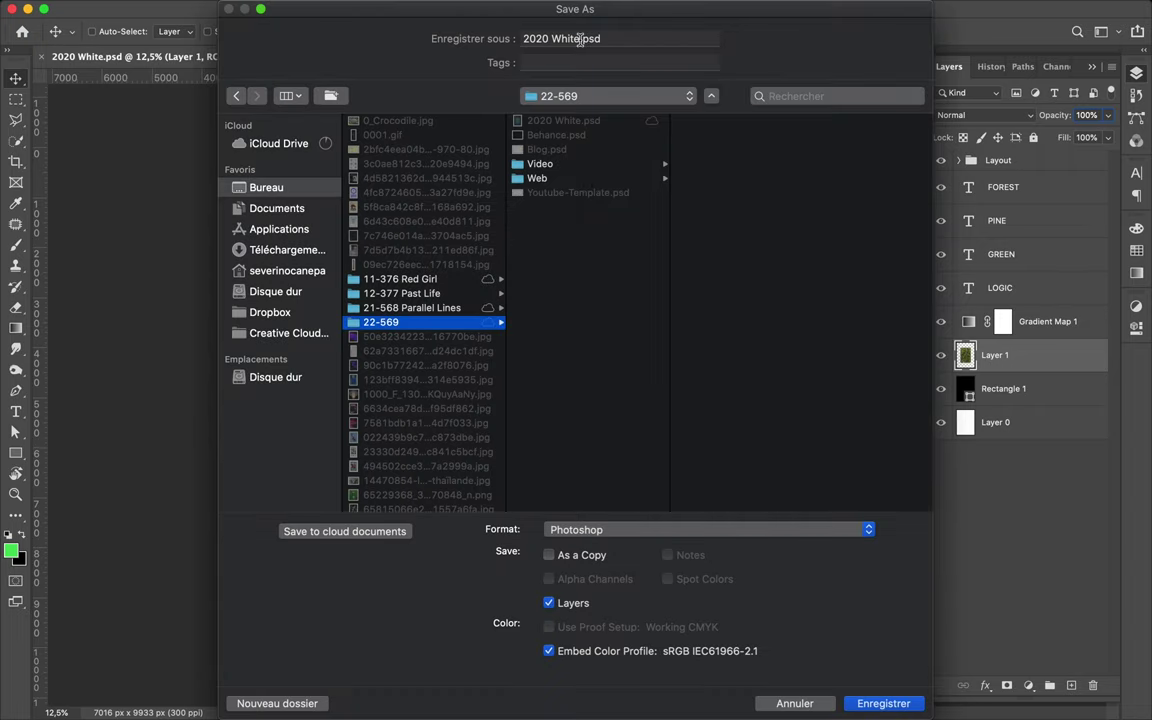
{"action": "type", "text": "2"}
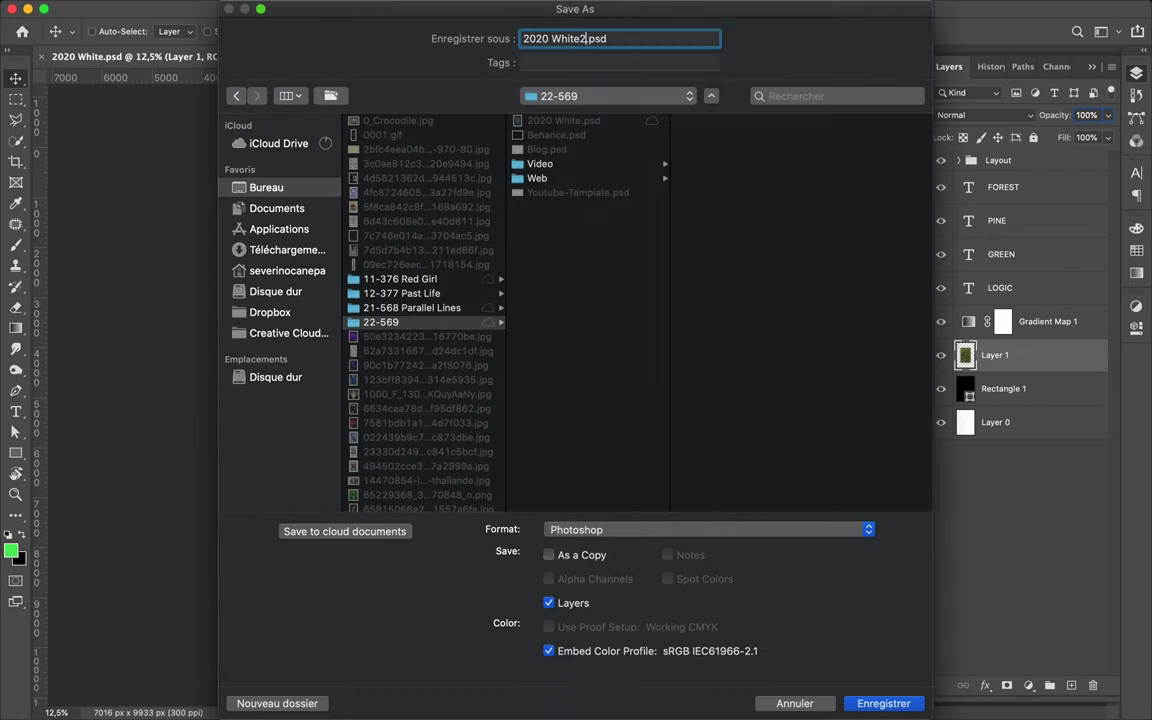
{"action": "key", "text": "Return"}
{"action": "left_click", "coordinate": [764, 306]}
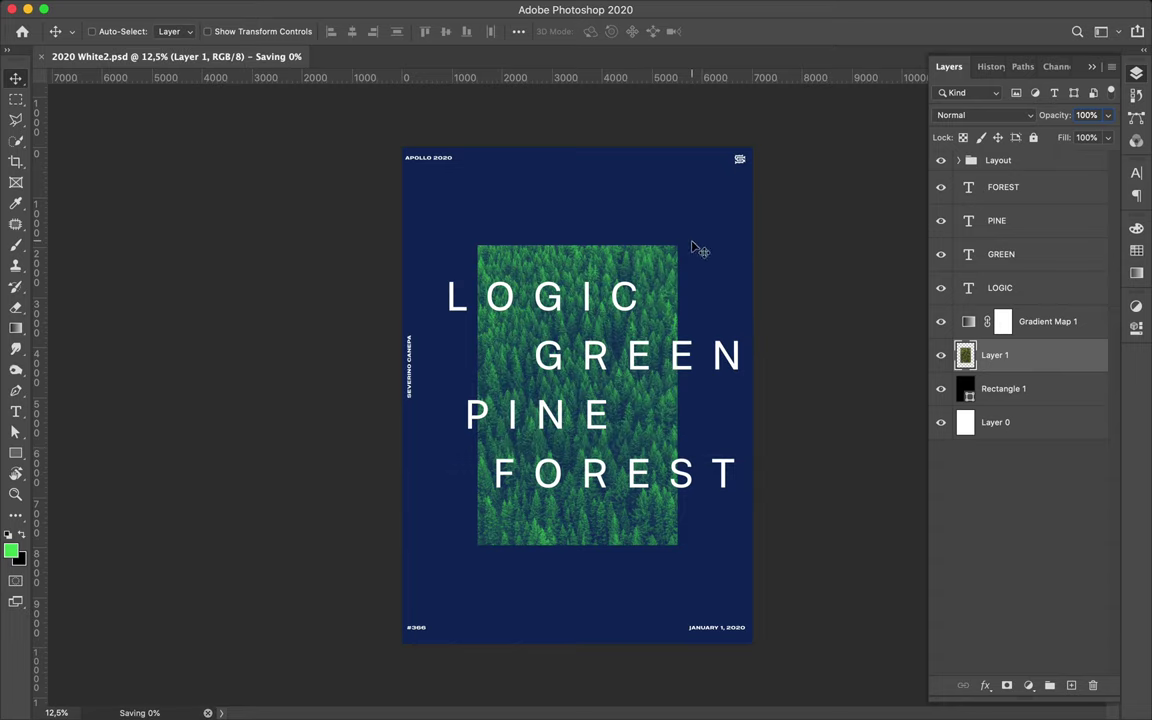
Select the LOGIC layer, show its character settings (Molde, tracking 440), and edit it with the Horizontal Type Tool.
{"action": "left_click", "coordinate": [560, 274]}
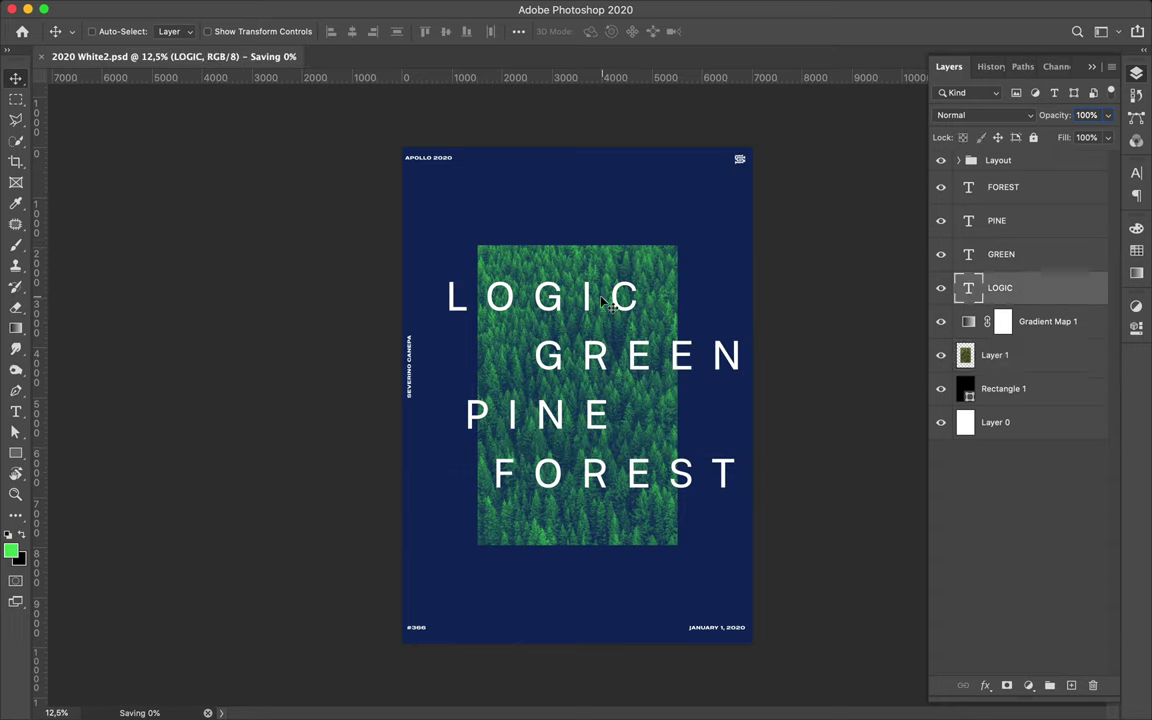
{"action": "key", "text": "m"}
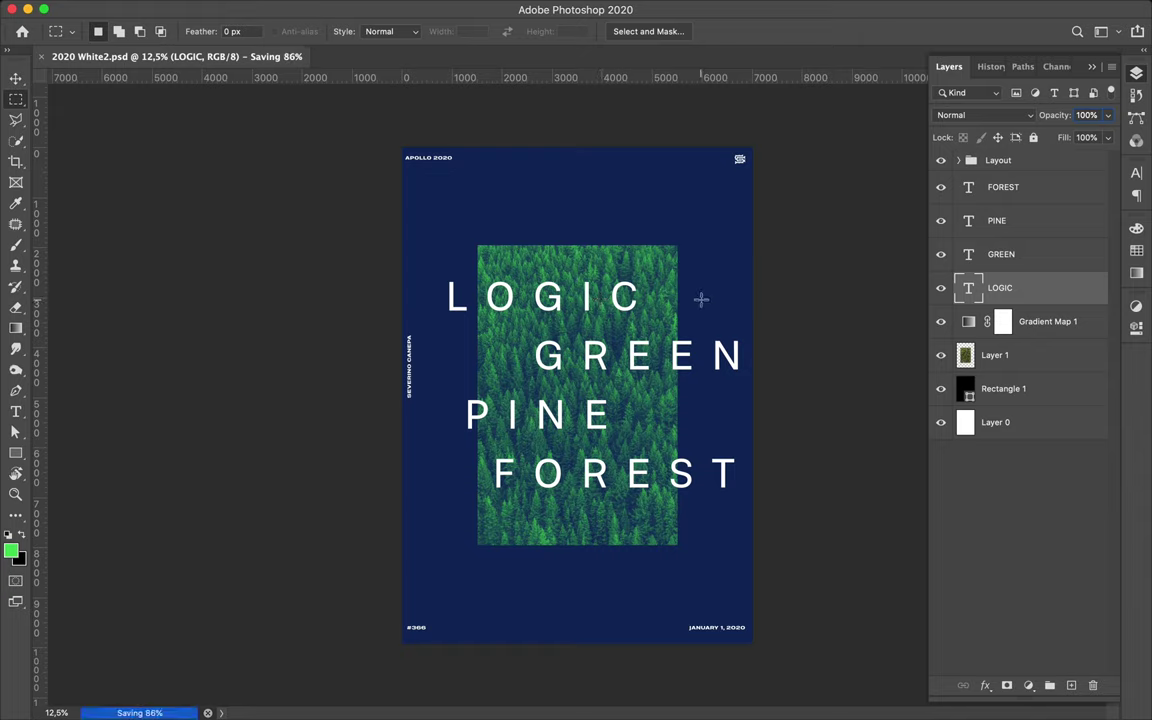
{"action": "key", "text": "t"}
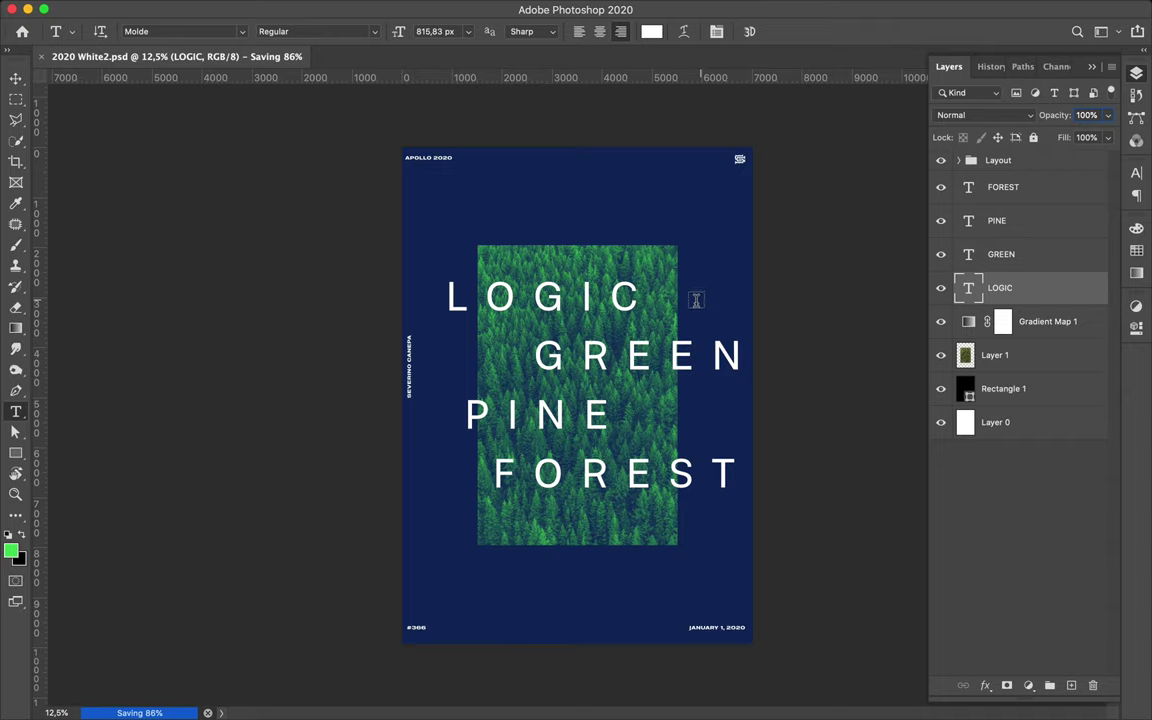
{"action": "key", "text": "m"}
{"action": "key", "text": "t"}
{"action": "key", "text": "m"}
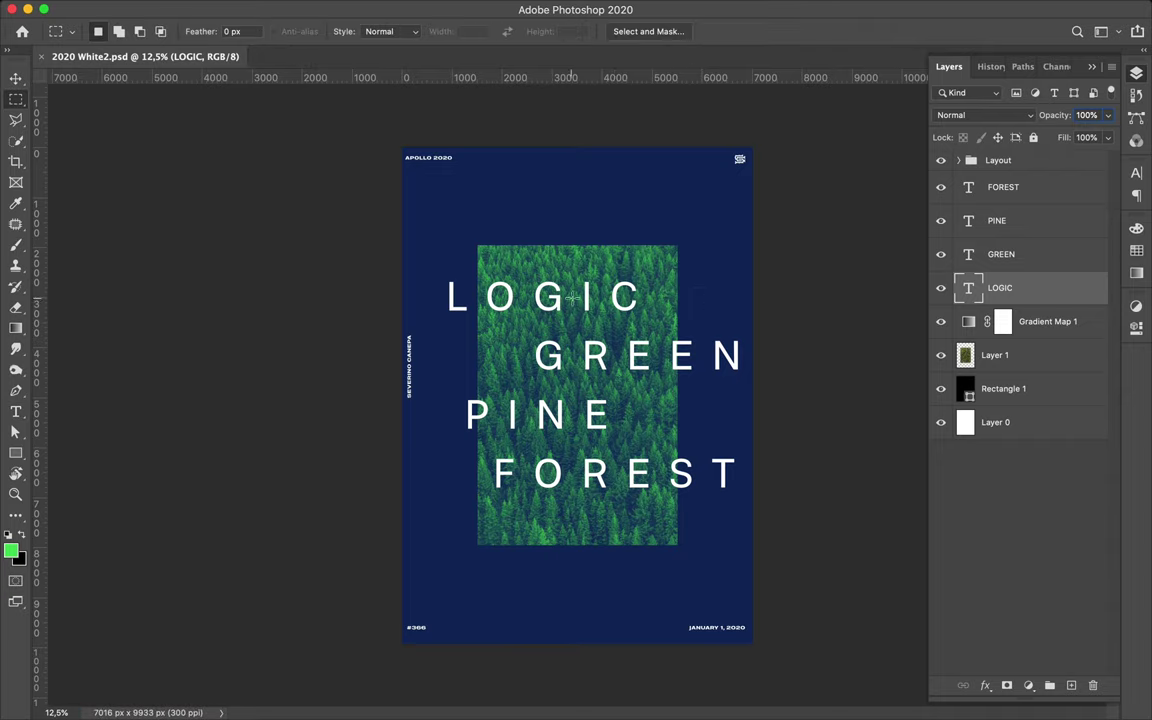
{"action": "key", "text": "ctrl+t"}
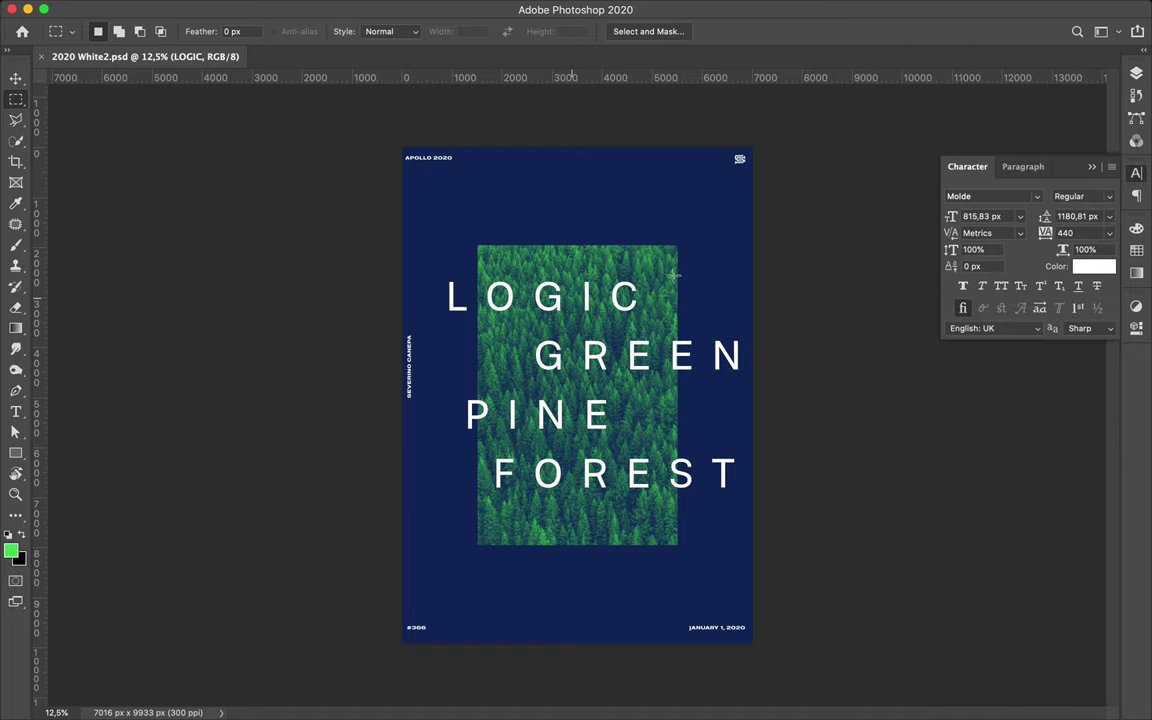
{"action": "left_click", "coordinate": [15, 411]}
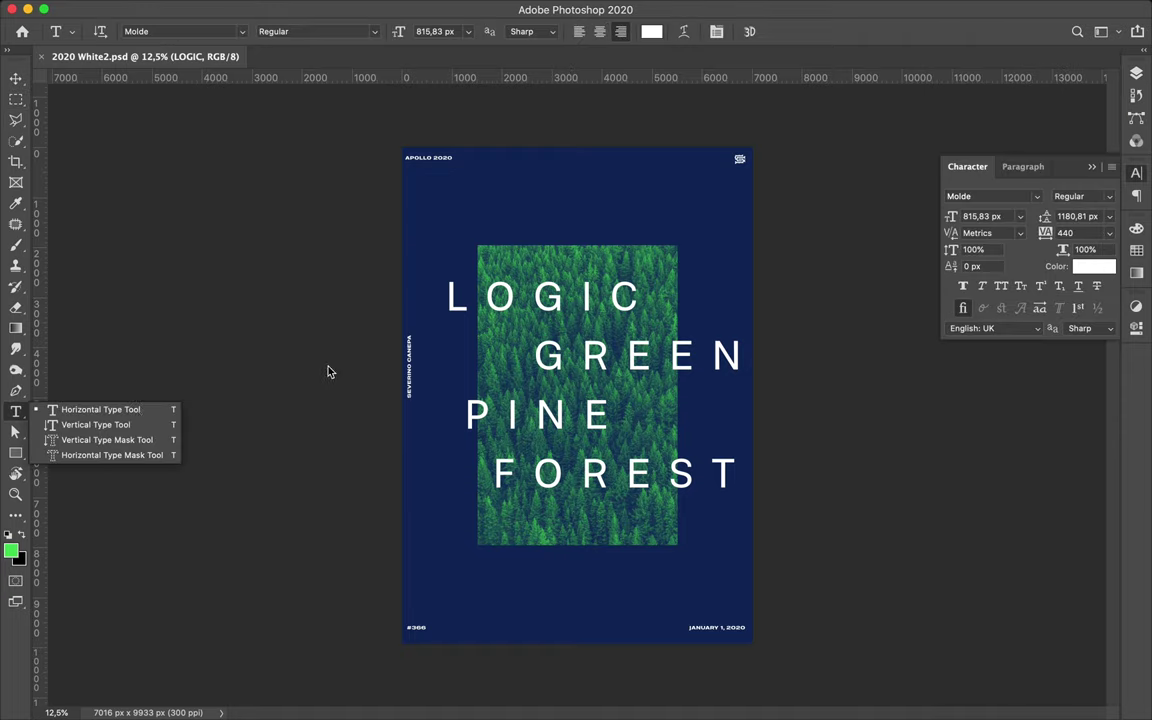
{"action": "left_click", "coordinate": [518, 272]}
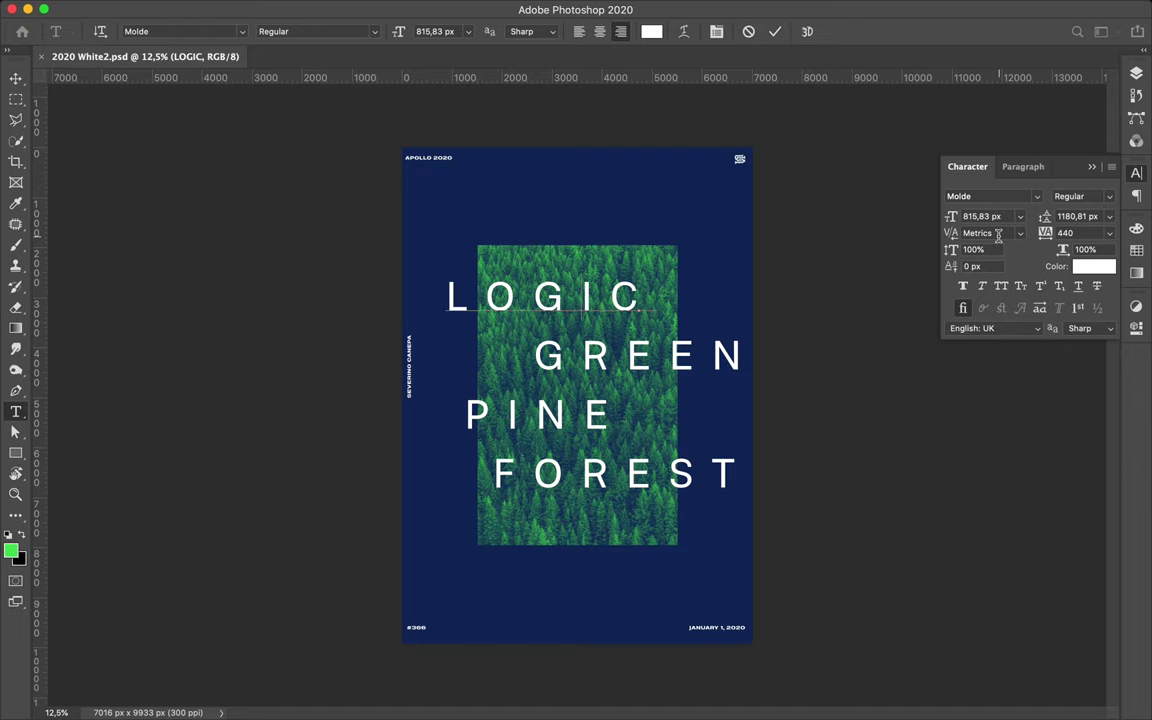